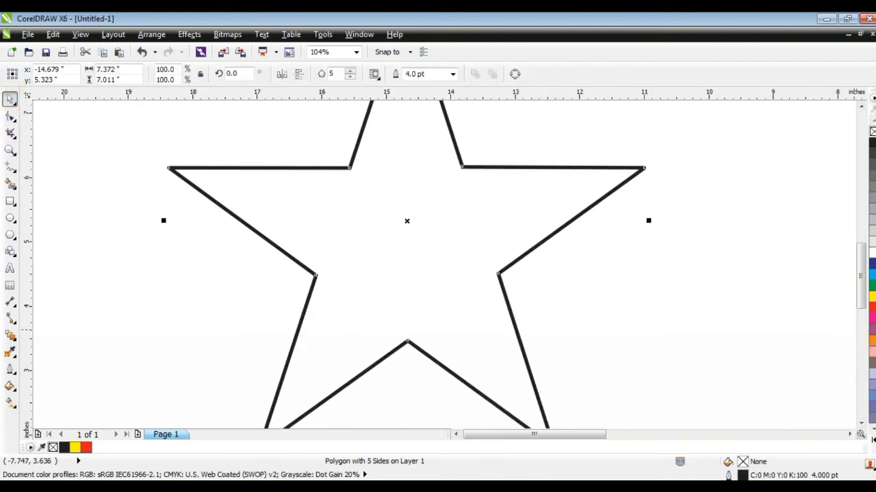
Apply a red outline to the star and undo it
right_click(872, 308)
key("ctrl+z")
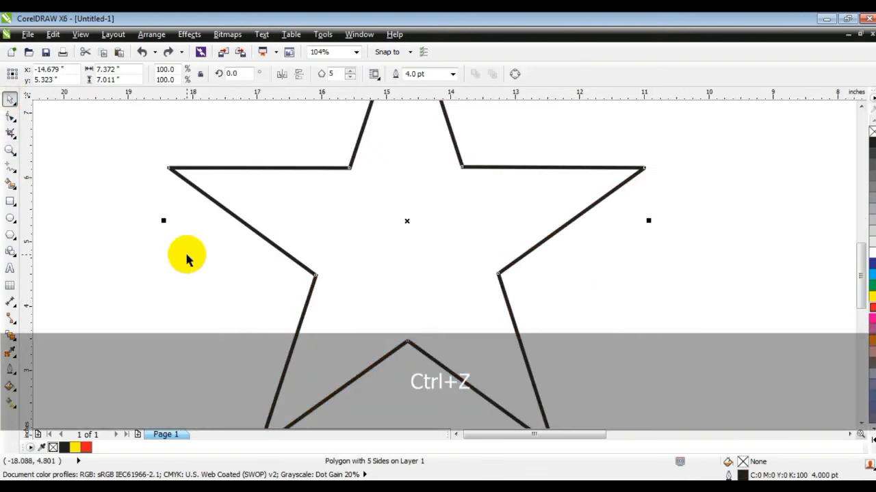
Draw a red polyline crossing the star from above its upper-right arm to below its lower inner corner
left_click(186, 254)
left_click(11, 166)
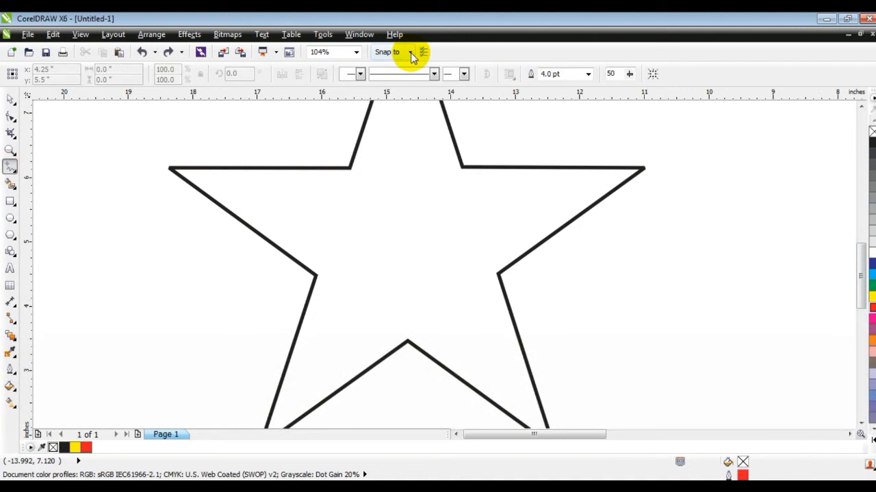
left_click(539, 123)
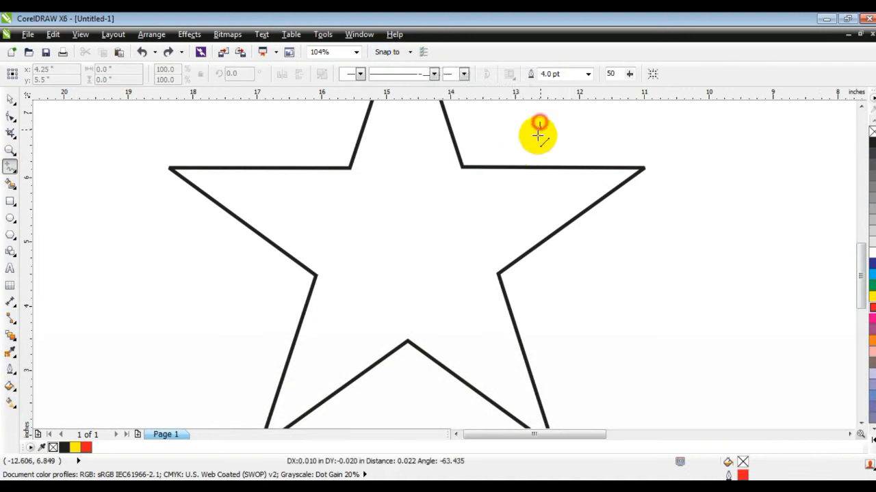
left_click(511, 167)
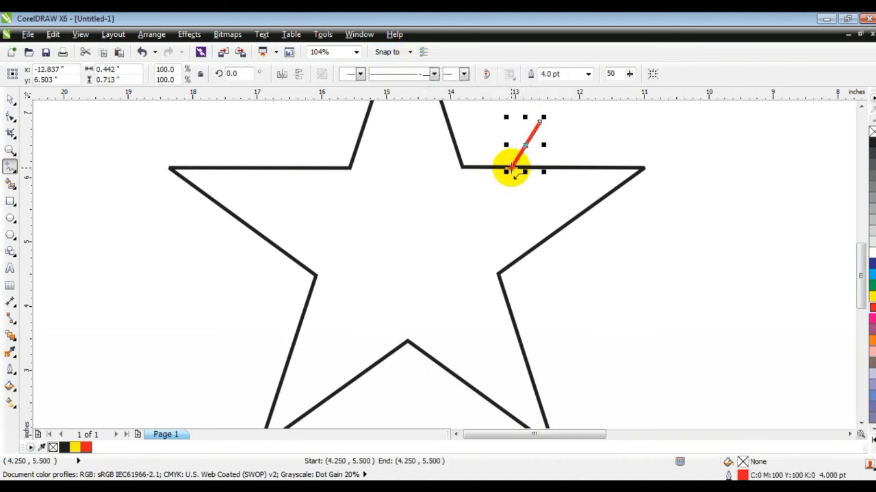
left_click(512, 168)
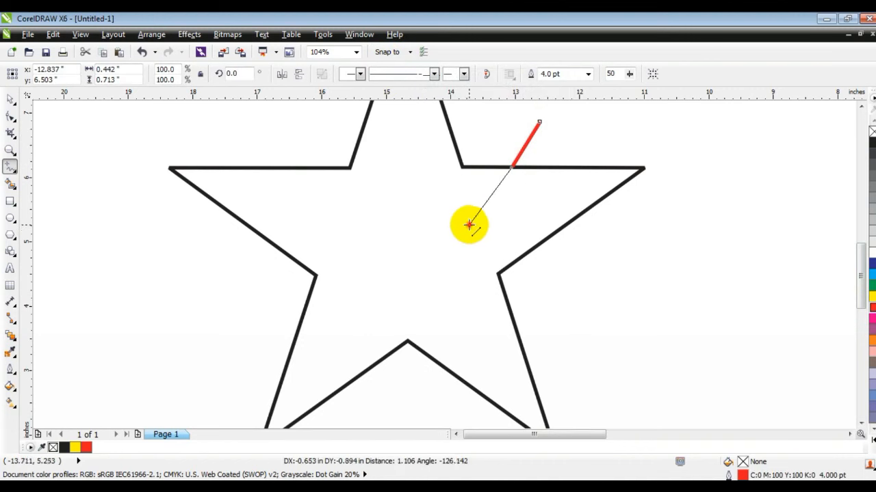
double_click(464, 229)
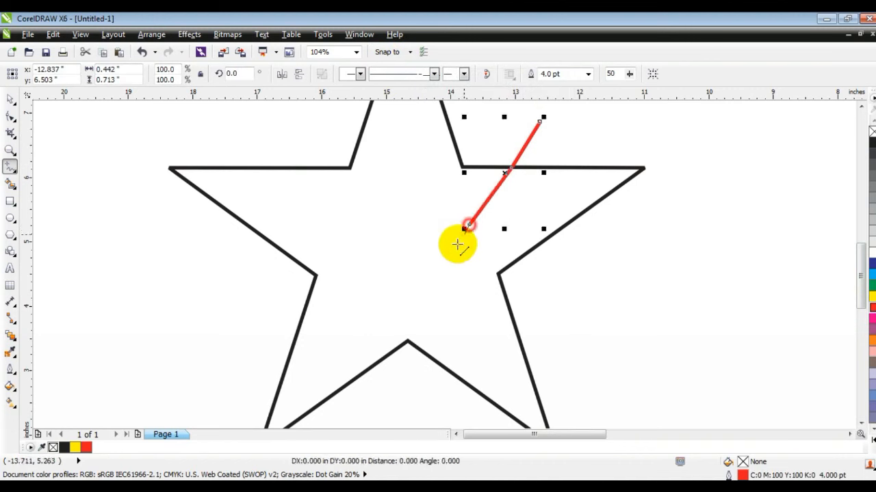
double_click(328, 397)
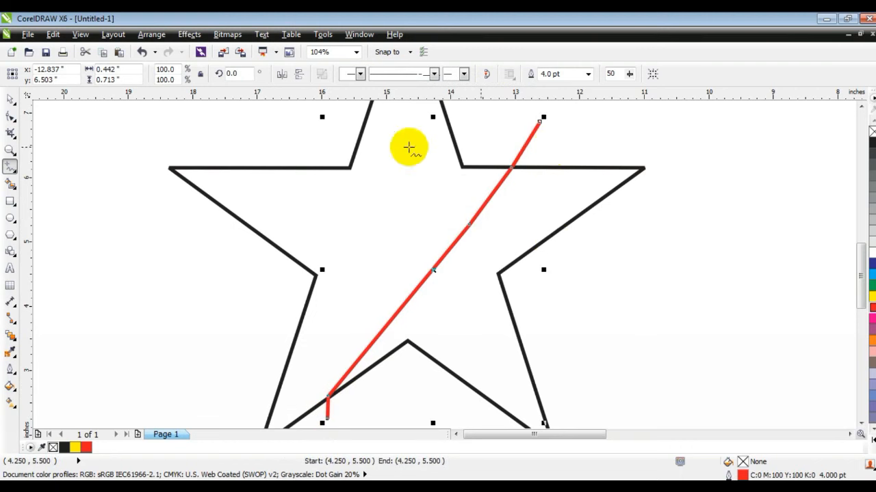
Adjust the polyline's nodes with the Shape tool, select all its nodes and convert the segments to curves
left_click(10, 117)
left_click_drag(513, 167, 517, 171)
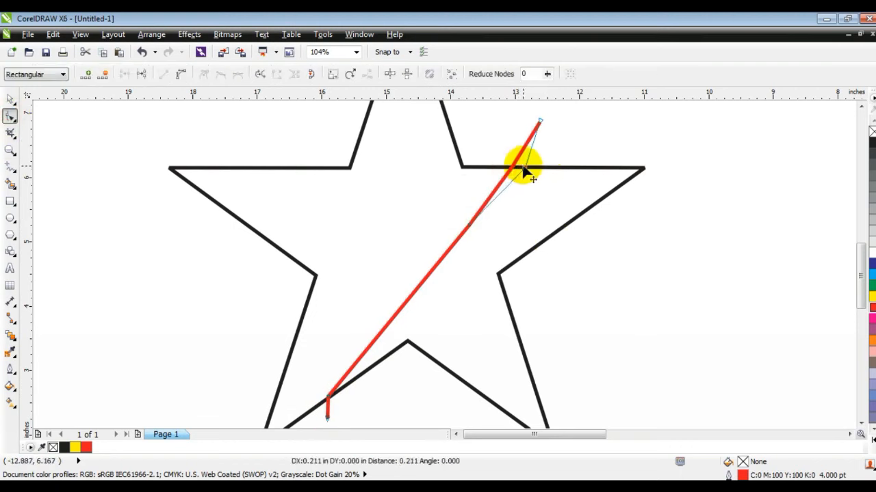
left_click_drag(531, 168, 531, 167)
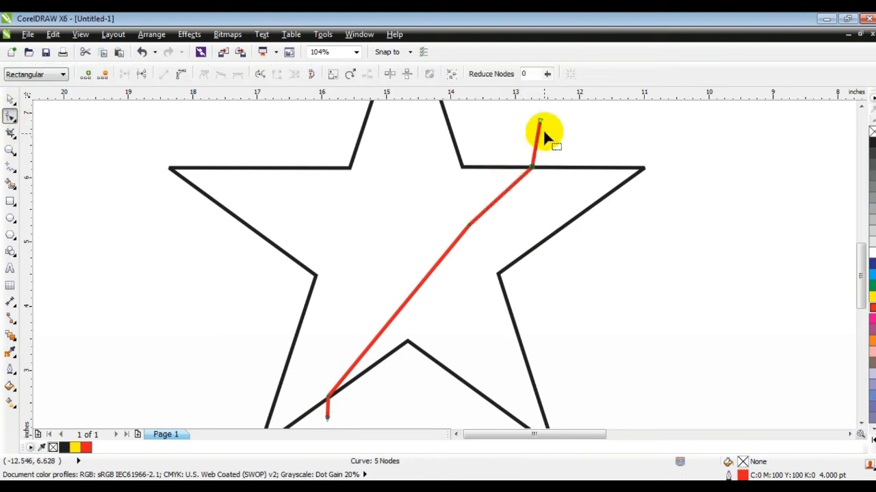
left_click_drag(563, 117, 291, 419)
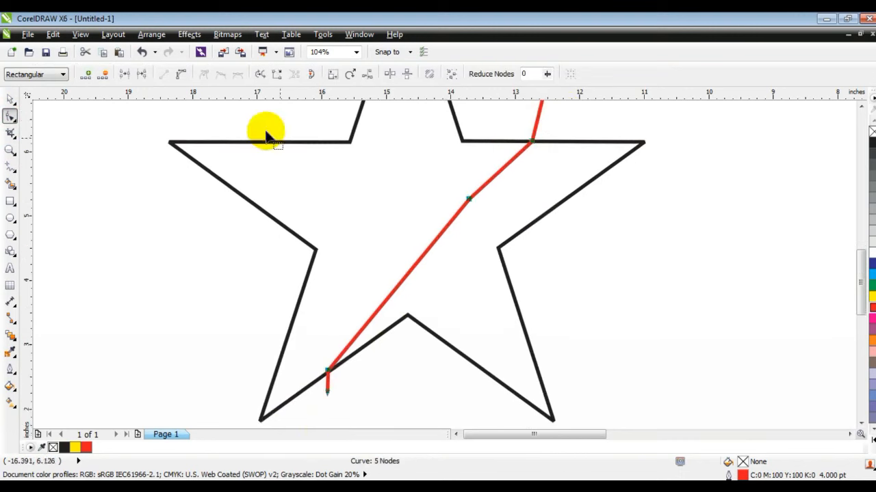
left_click(181, 74)
Bend the line into a smooth S-shaped curve by dragging its segments and control handles
left_click(9, 152)
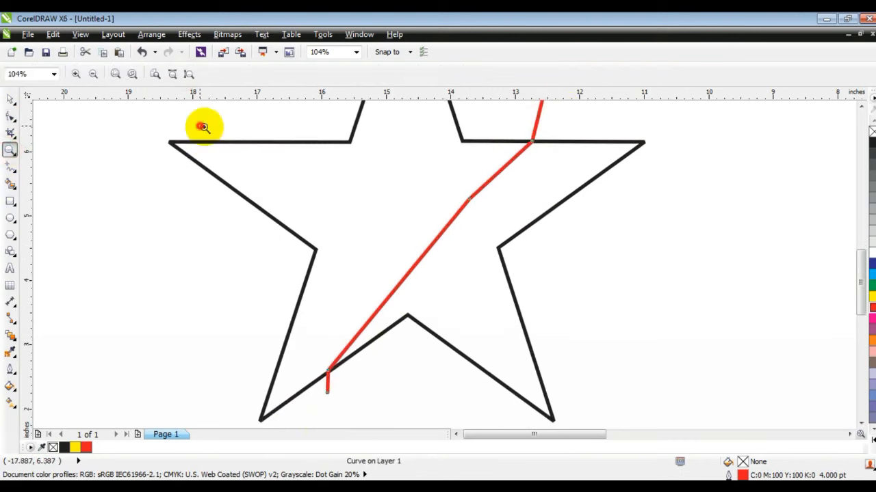
left_click_drag(201, 126, 696, 379)
left_click(10, 117)
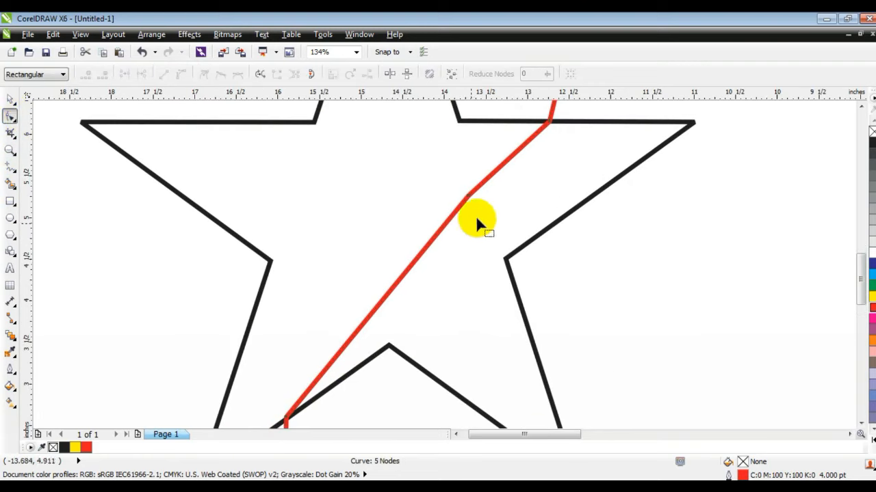
left_click_drag(495, 165, 558, 134)
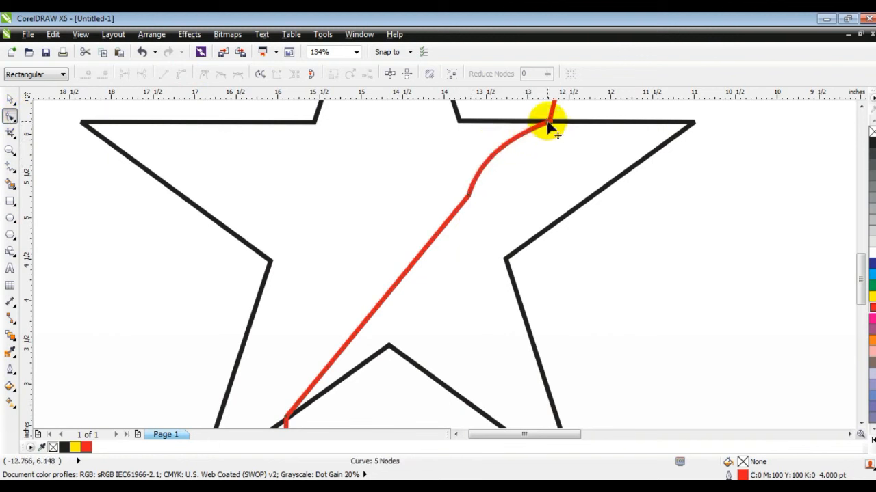
left_click_drag(551, 125, 476, 141)
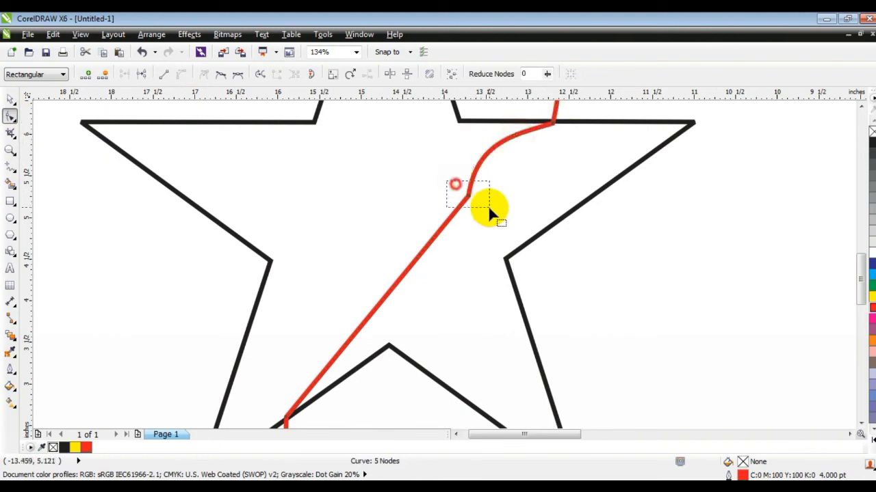
left_click_drag(438, 277, 472, 275)
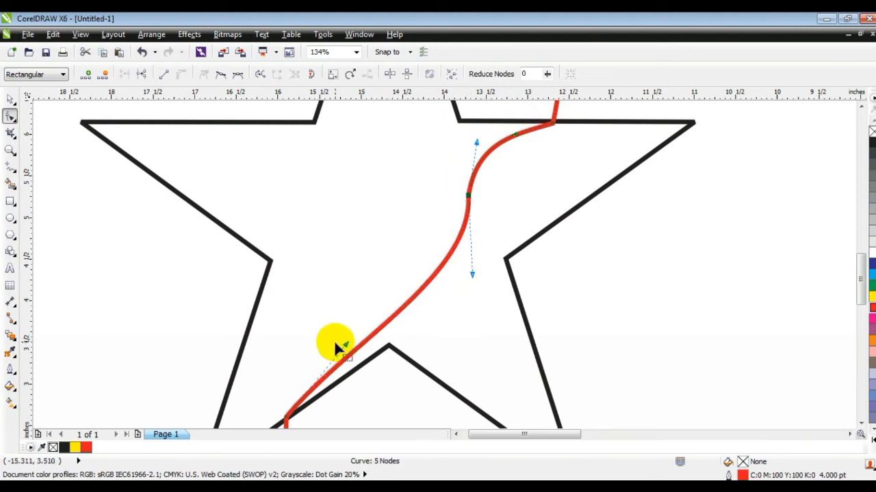
left_click_drag(345, 347, 311, 302)
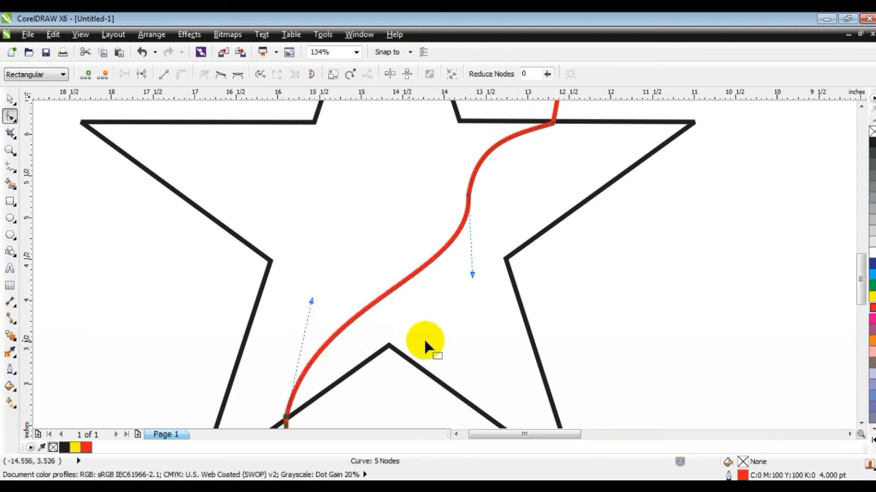
left_click_drag(472, 275, 454, 330)
left_click(448, 334)
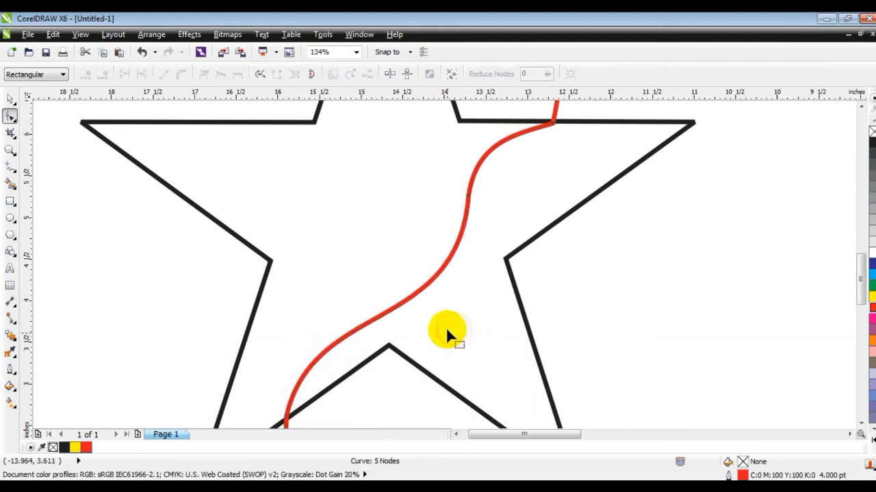
left_click_drag(551, 126, 479, 132)
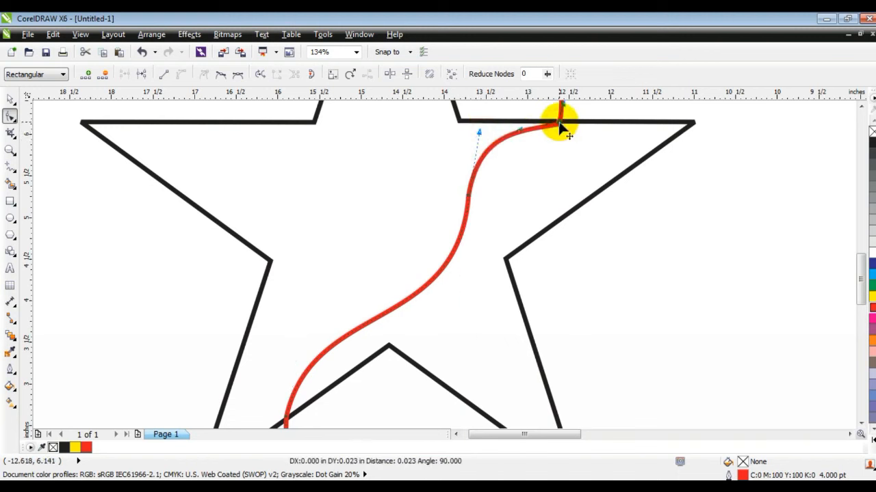
left_click_drag(561, 123, 560, 122)
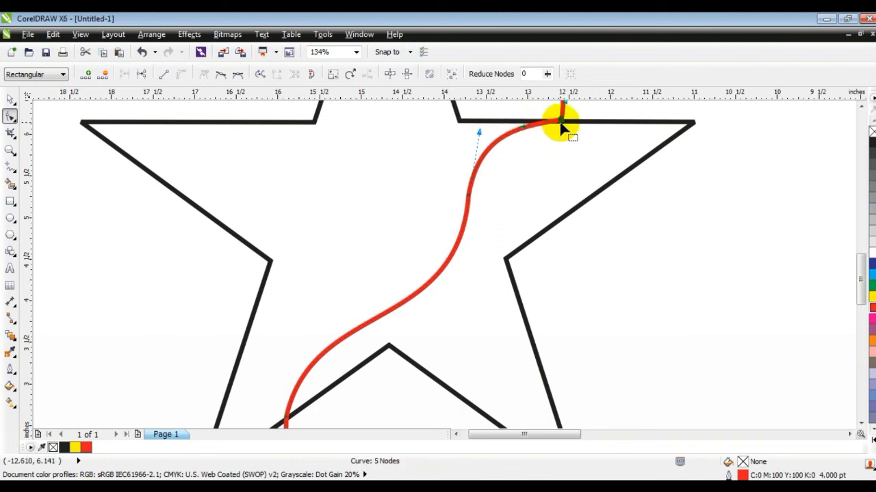
left_click_drag(479, 131, 475, 130)
left_click_drag(459, 335, 462, 350)
left_click(309, 304)
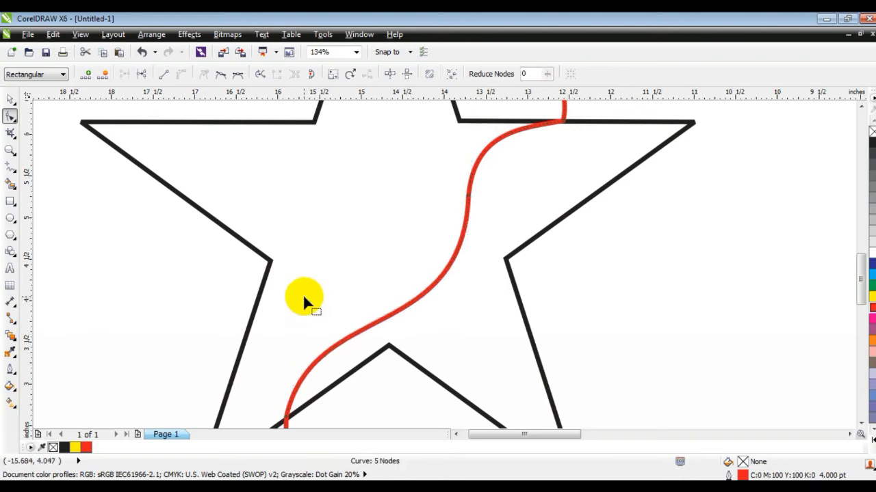
Draw a second red polyline from above the top-right inner corner, dipping below the top edge, past the top-left inner corner
key("F3")
left_click(10, 149)
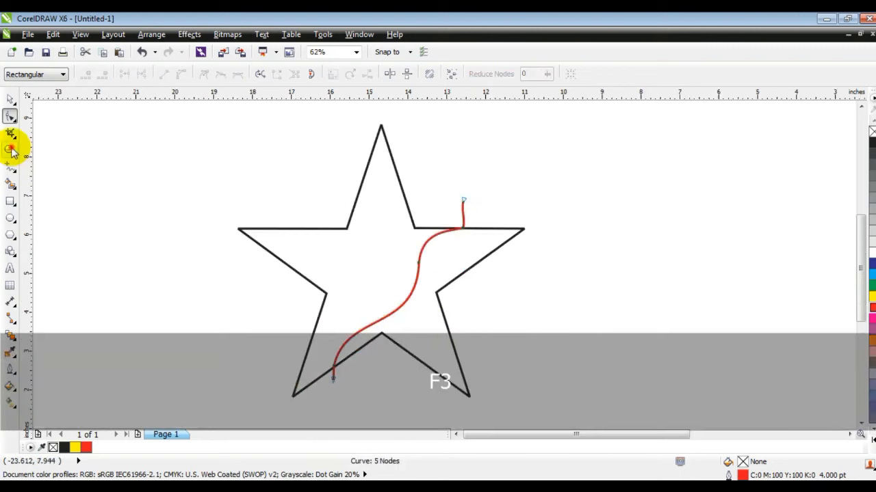
left_click_drag(186, 162, 539, 306)
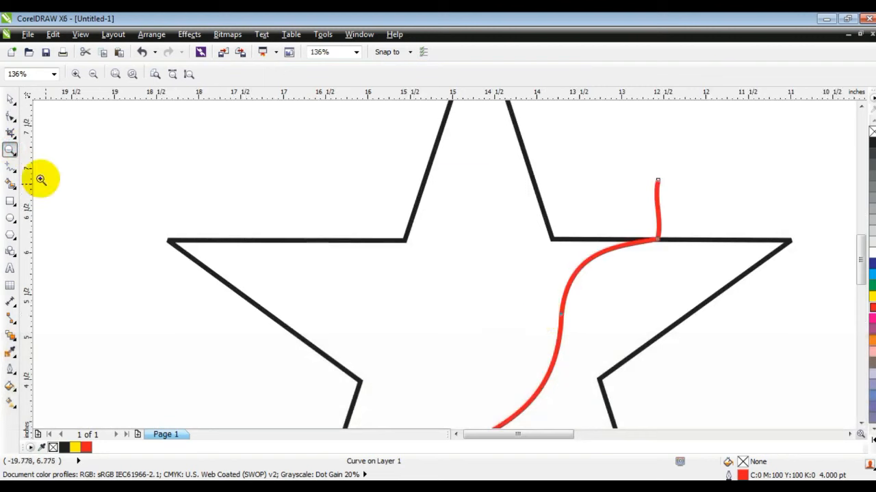
left_click(10, 168)
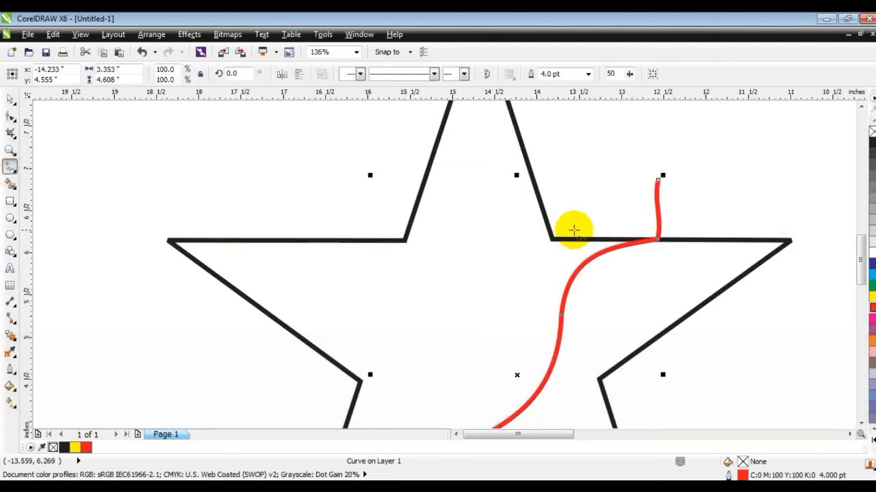
left_click(601, 176)
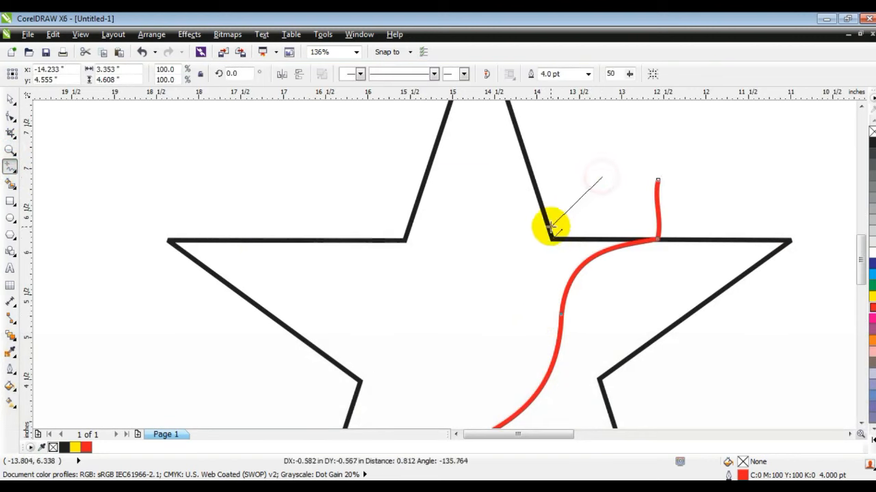
left_click(550, 241)
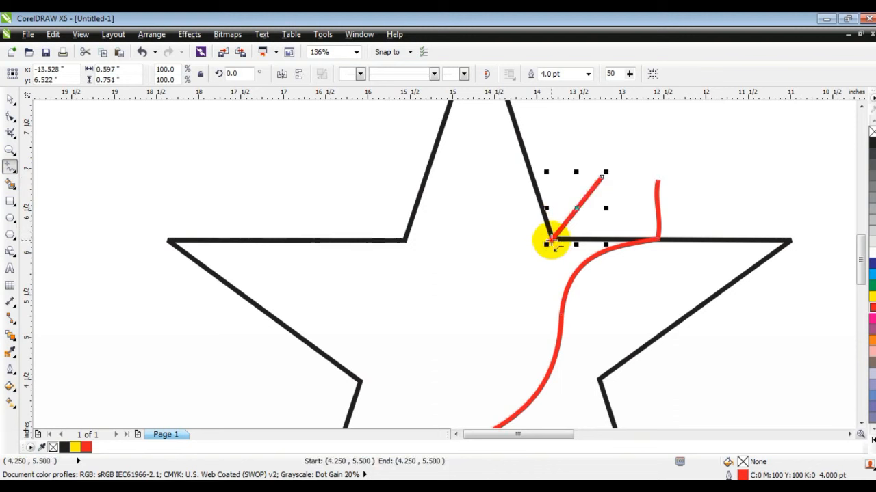
left_click(484, 276)
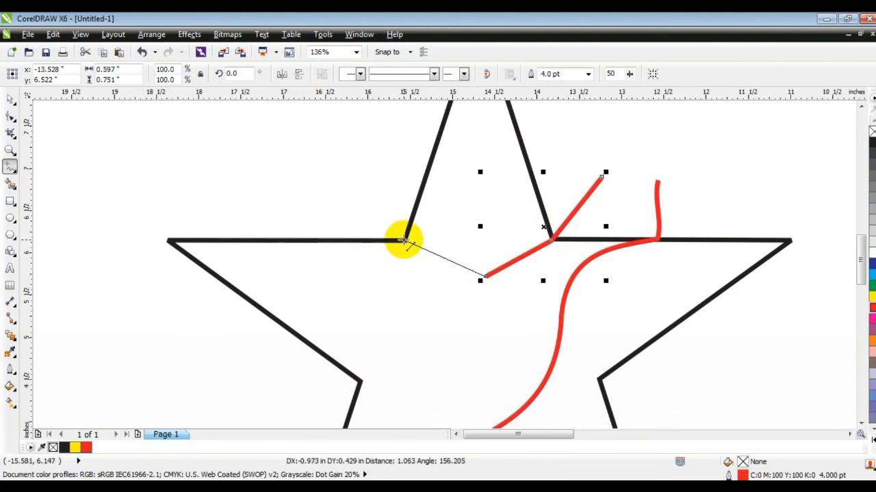
left_click(403, 241)
left_click(283, 171)
Convert the second polyline's segments to curves and bend its middle into a rounded dip
left_click(9, 115)
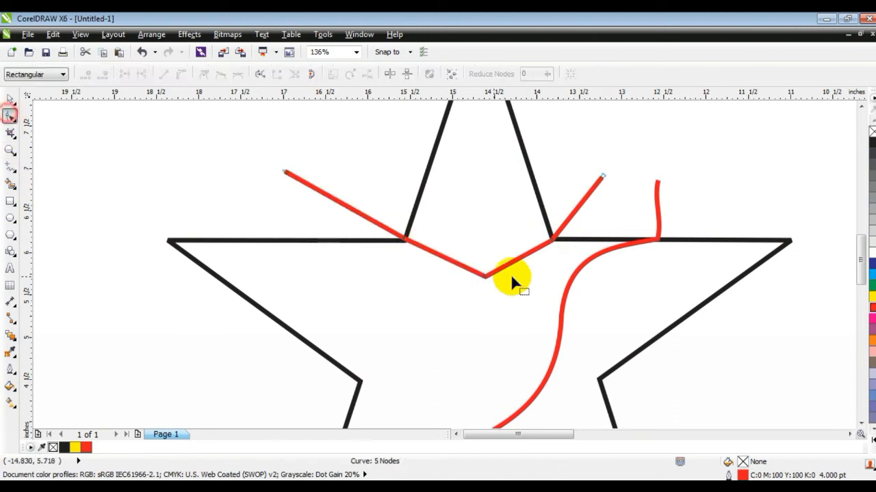
left_click_drag(487, 276, 501, 275)
left_click_drag(618, 156, 285, 275)
left_click(180, 74)
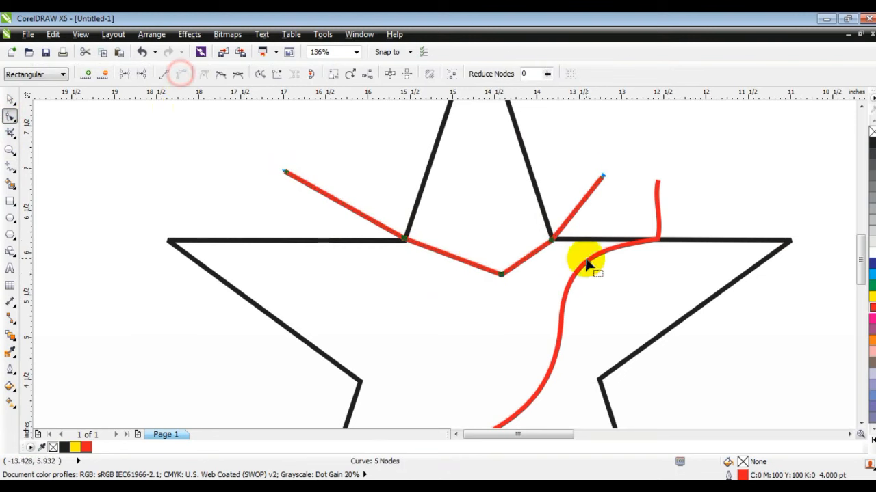
mouse_move(524, 263)
left_mouse_down()
mouse_move(511, 246)
mouse_move(519, 255)
left_mouse_up()
left_click_drag(460, 254, 464, 248)
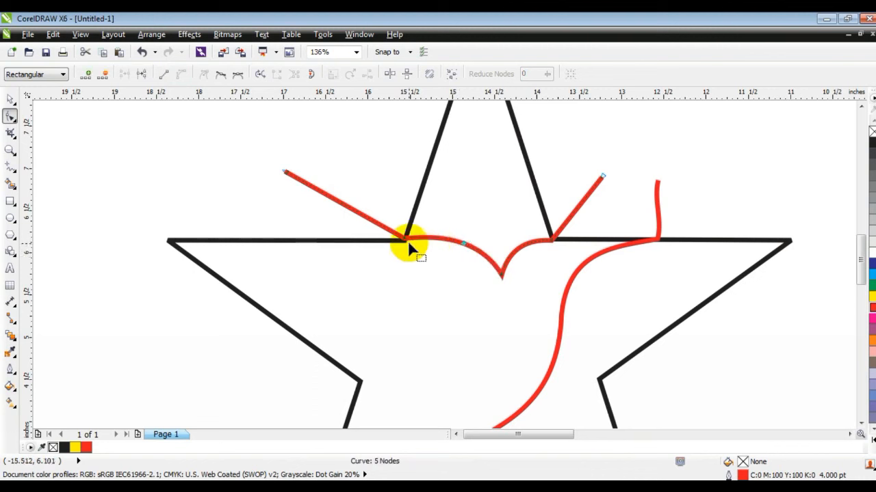
left_click_drag(403, 241, 402, 242)
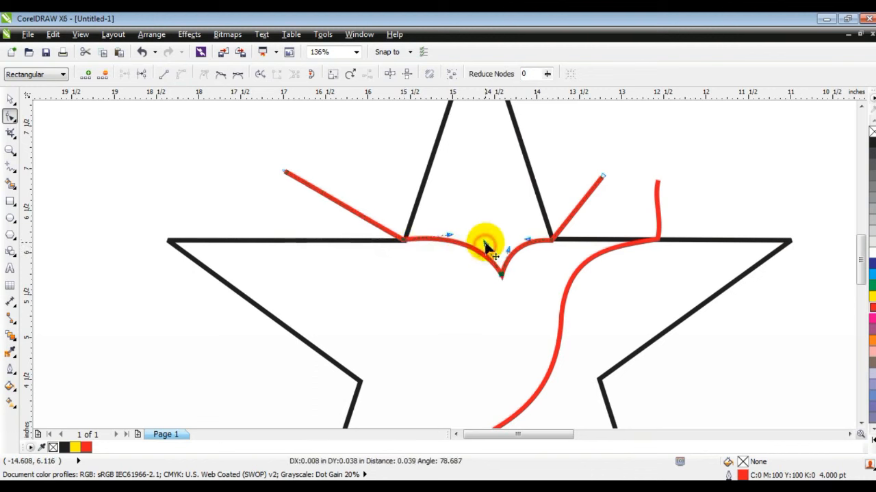
left_click_drag(484, 242, 485, 243)
left_click(11, 165)
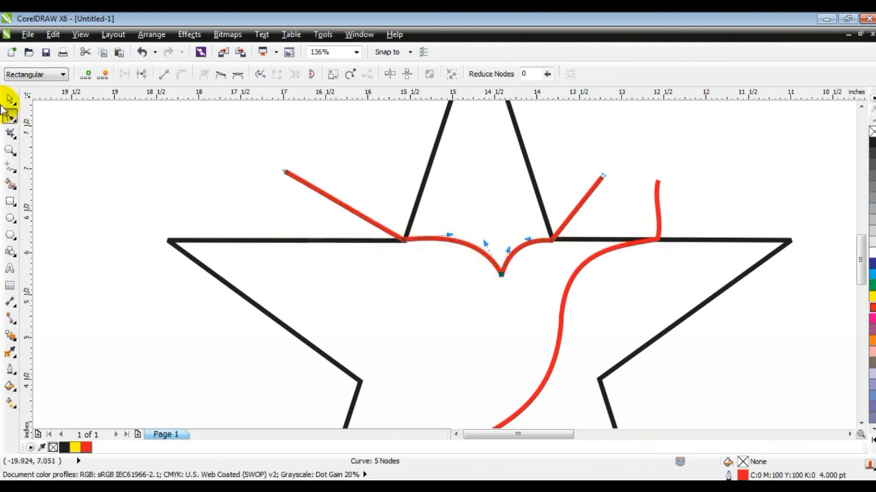
left_click(10, 99)
Select both red curves and set their outline width to 8.0 pt
key("F3")
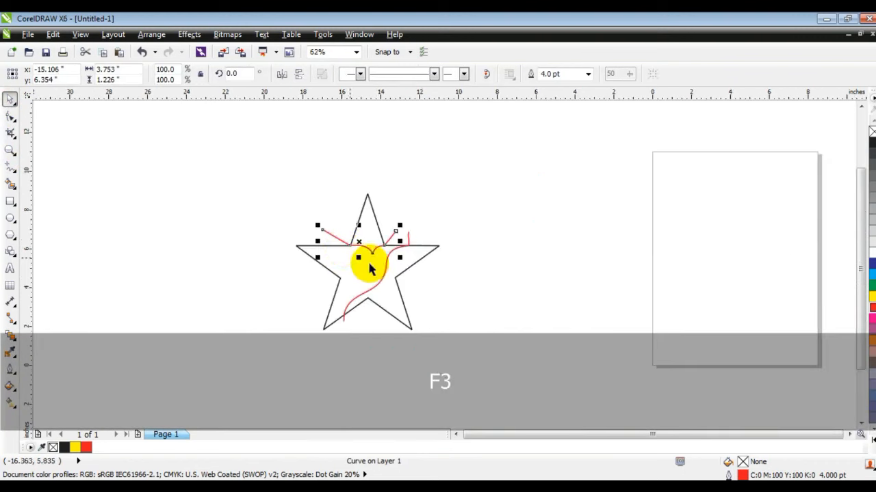
left_click(264, 203)
key("Escape")
left_click_drag(254, 176, 581, 376)
key("shift+F2")
left_click(651, 336)
key("Escape")
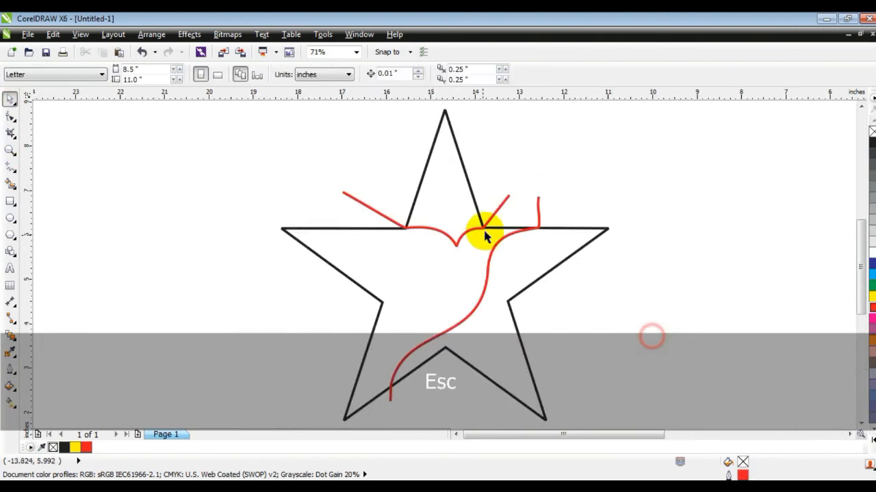
left_click(500, 207)
left_click(537, 205, "shift")
key("ctrl+z")
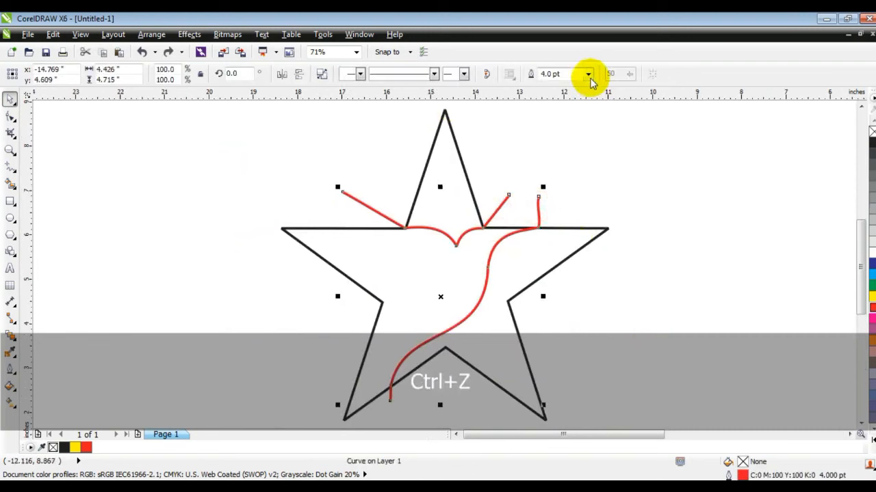
left_click(588, 74)
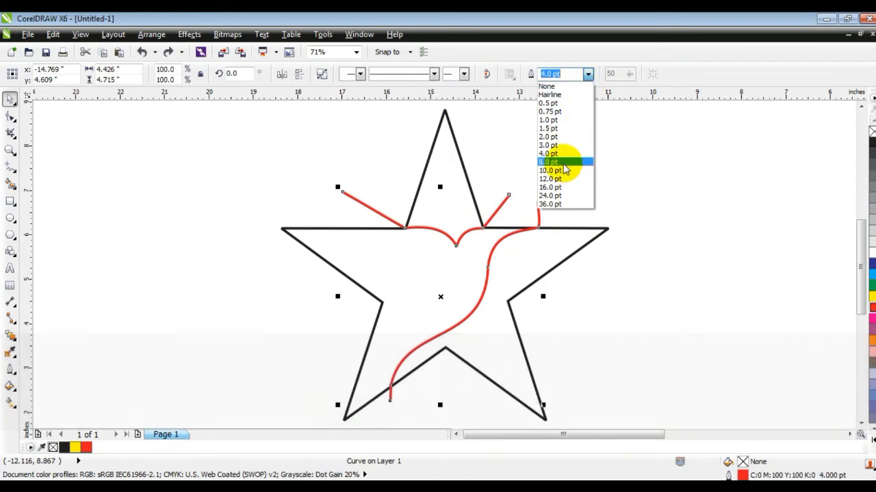
left_click(563, 170)
Reshape the red curves' nodes with the Shape tool where they meet the star's top edge
scroll(479, 141, "up", 4)
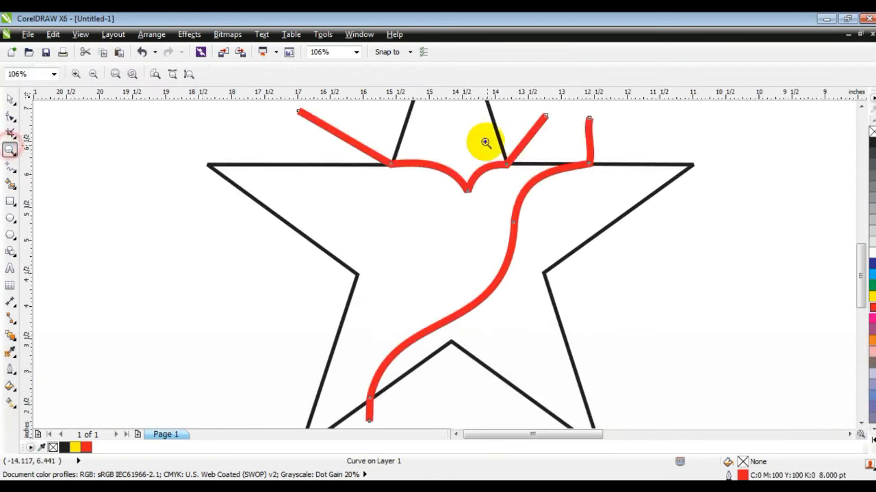
left_click(10, 116)
left_click_drag(177, 241, 239, 226)
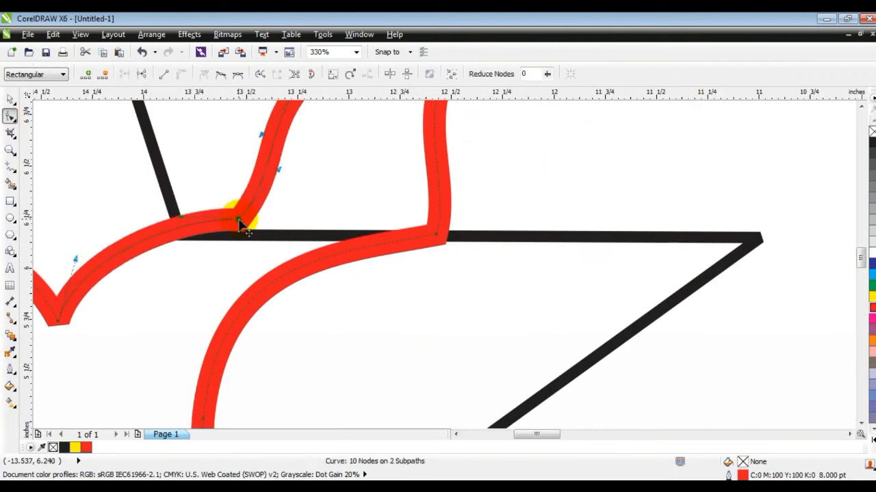
left_click_drag(444, 237, 468, 225)
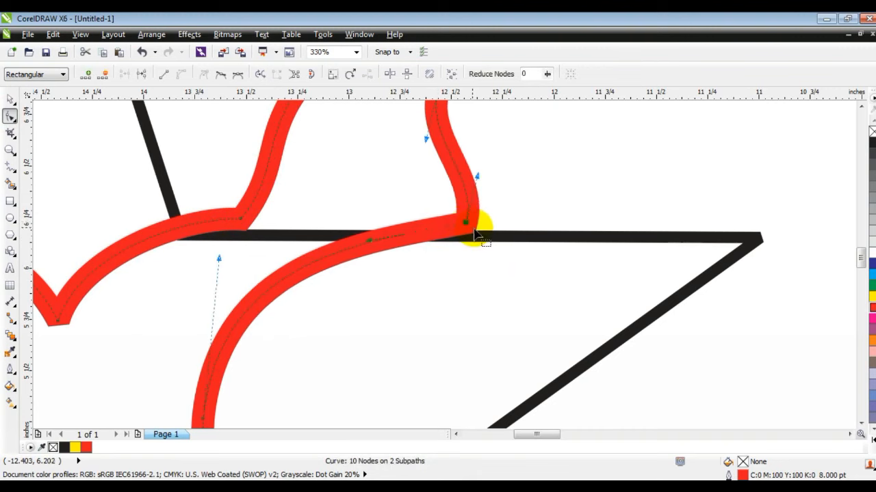
key("F3")
left_click_drag(176, 233, 167, 223)
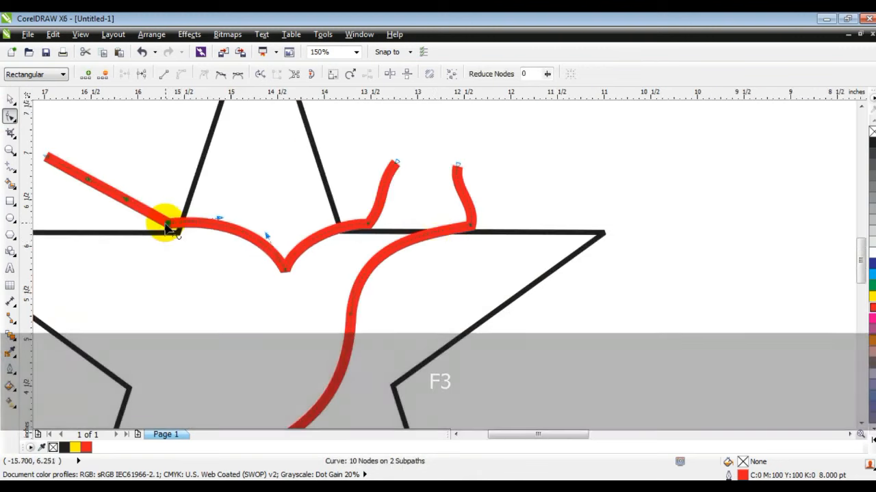
left_click_drag(220, 217, 153, 231)
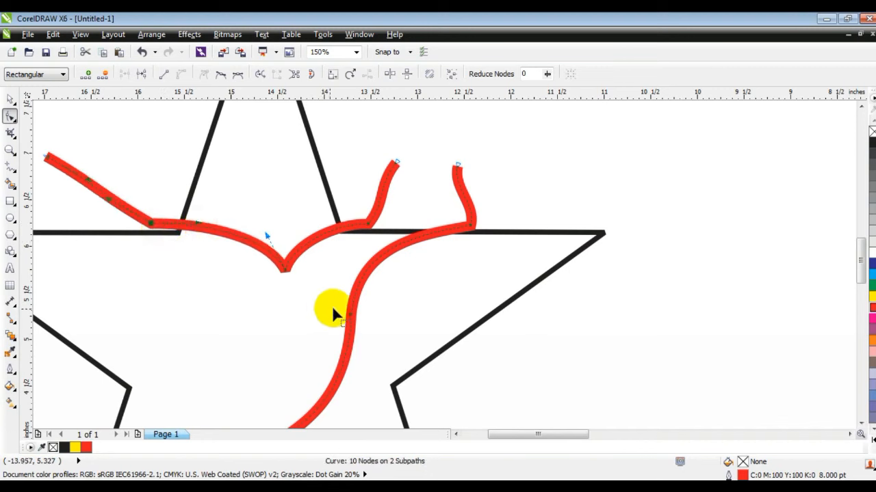
key("F3")
Convert the red curves' outlines to objects
key("space")
key("shift")
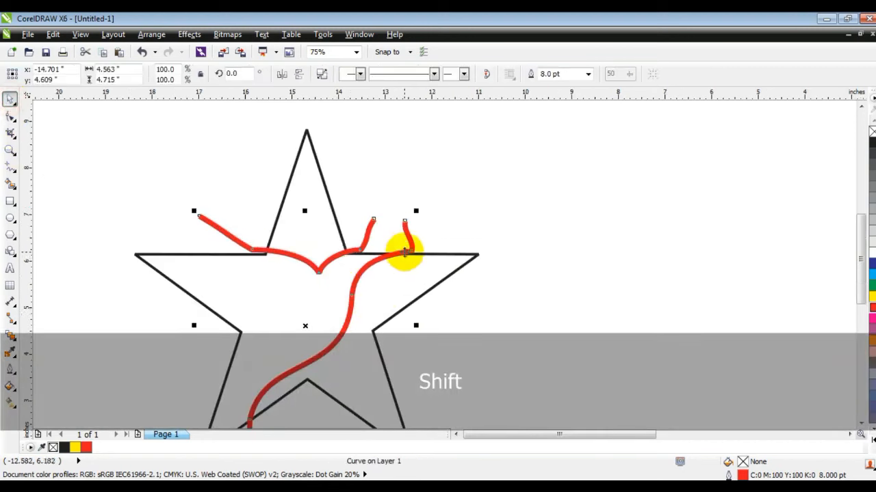
left_click(151, 34)
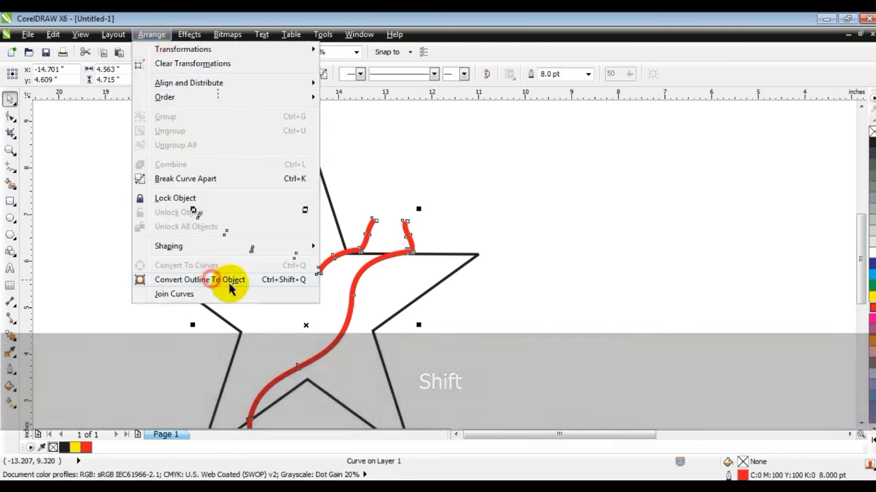
left_click(228, 280)
Delete the red piece protruding above the star's top-right edge
left_click(424, 74)
left_click(460, 196)
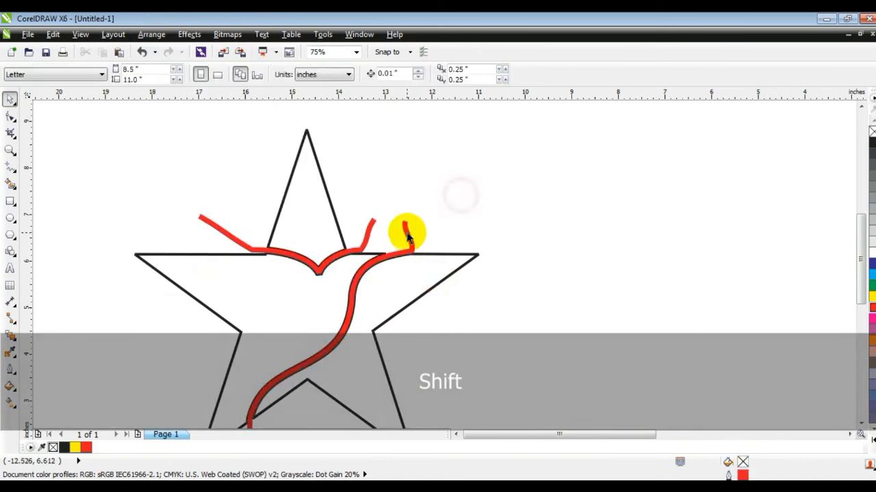
left_click(407, 232)
key("Delete")
Combine the converted red shape with the star into one outlined curve
left_click(438, 264)
key("shift+F2")
key("Escape")
left_click(553, 264)
left_click(322, 74)
left_click(322, 170)
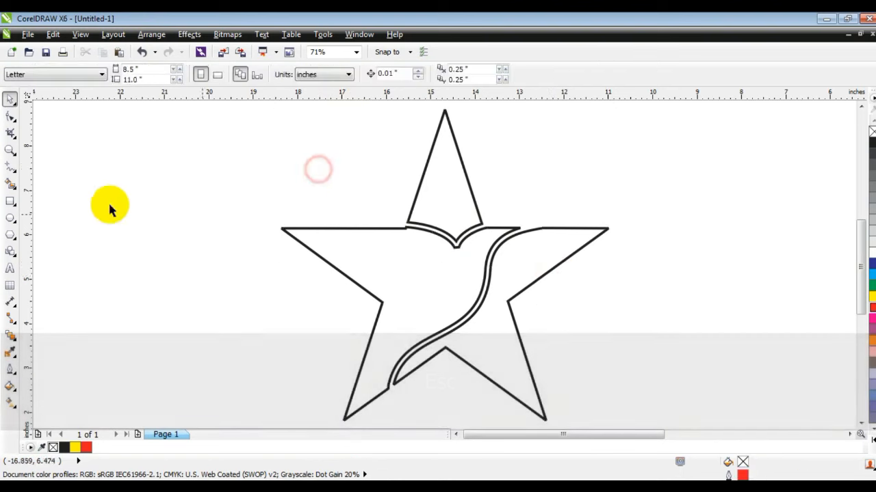
Delete the star's top-edge nodes inside the left part of the wing cut with the Shape tool
left_click(10, 150)
left_click(492, 263)
left_click(10, 116)
left_click(446, 193)
key("Delete")
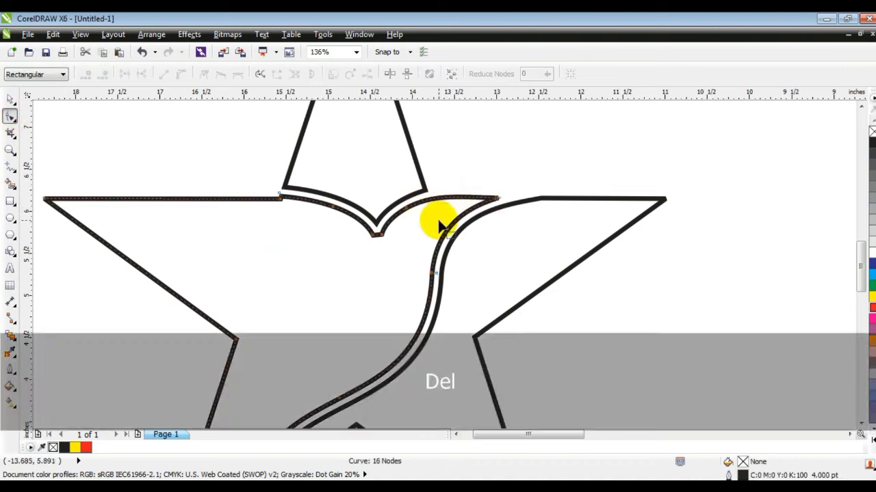
left_click(274, 197)
key("Delete")
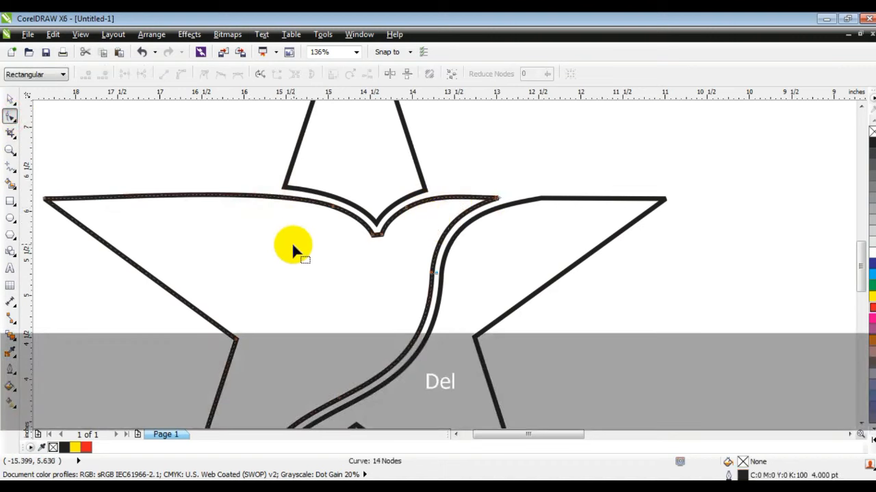
Select and delete the nodes along the star's top-right edge where the wing cut crosses it
left_click(541, 200)
left_click_drag(550, 187, 526, 210)
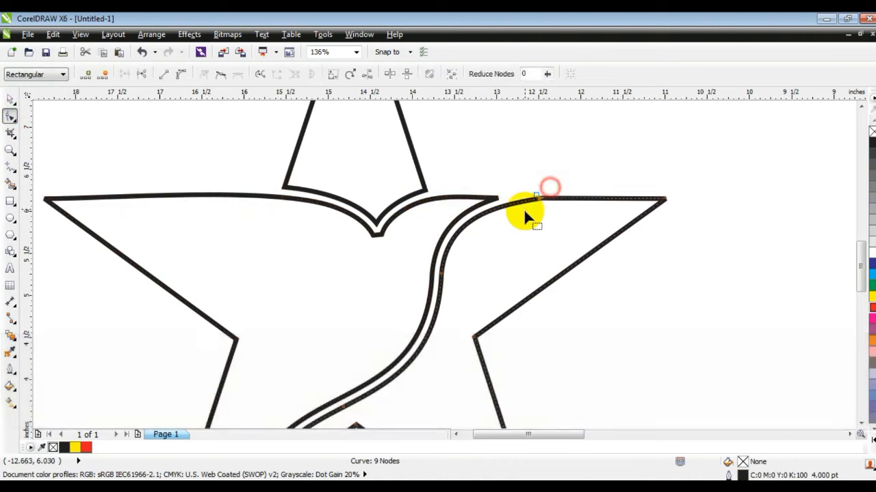
key("Delete")
key("F3")
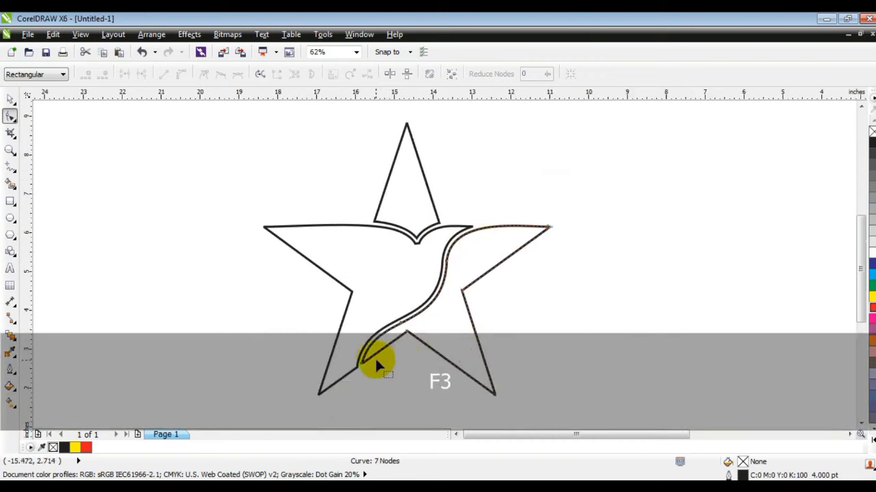
Try filling the two star pieces red, then undo the fill
left_click(11, 101)
left_click(107, 227)
left_click(375, 286)
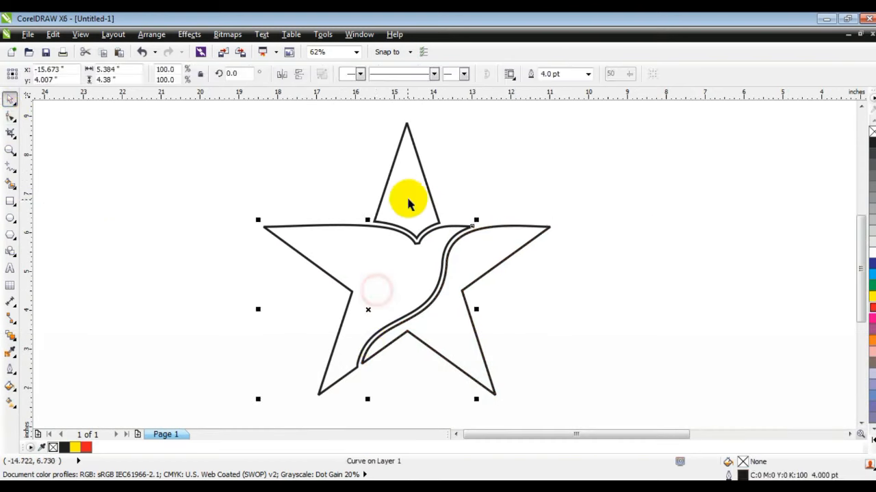
left_click(409, 196, "shift")
left_click(86, 447)
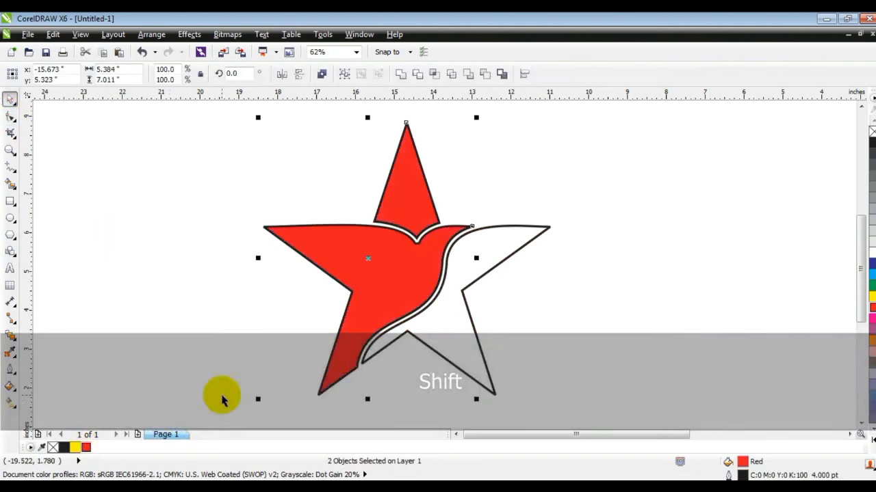
key("ctrl+z")
left_click(486, 329)
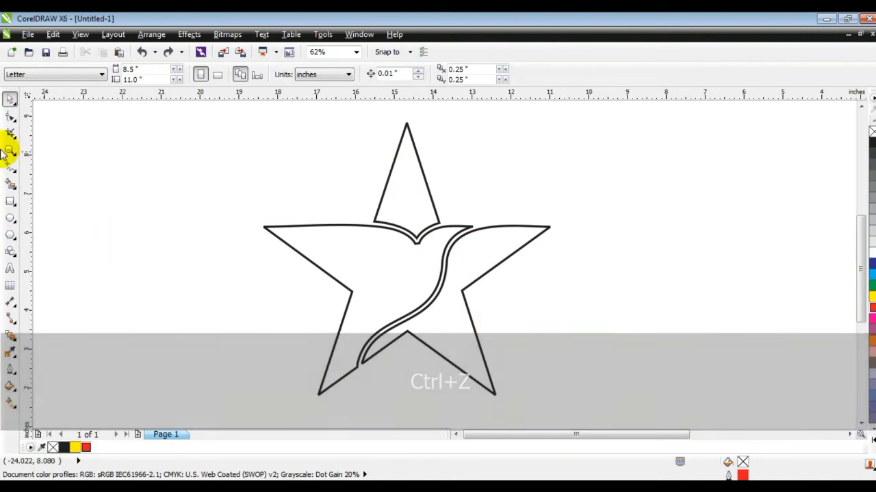
Draw a thin horizontal wedge about 2.1 in long in the star's left arm, fill it black and remove its outline
left_click(10, 149)
mouse_move(233, 130)
left_mouse_down()
mouse_move(482, 312)
mouse_move(587, 343)
left_mouse_up()
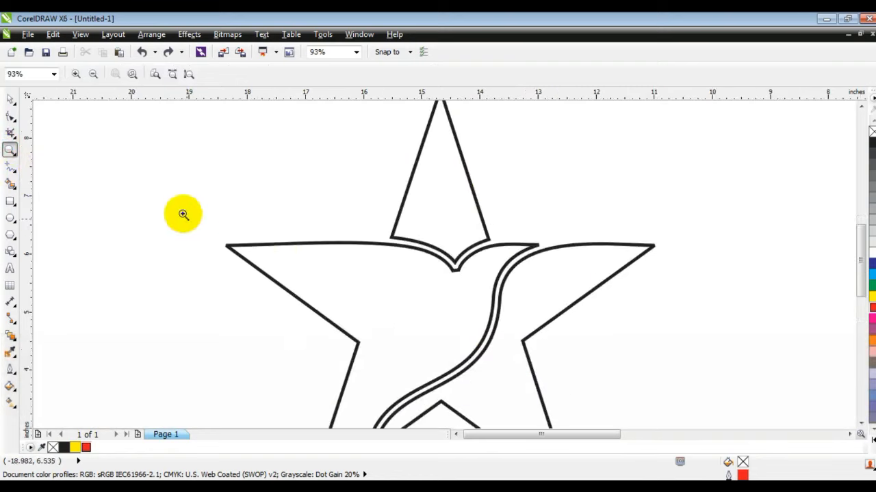
left_click(157, 168)
left_click(10, 166)
left_click(236, 250)
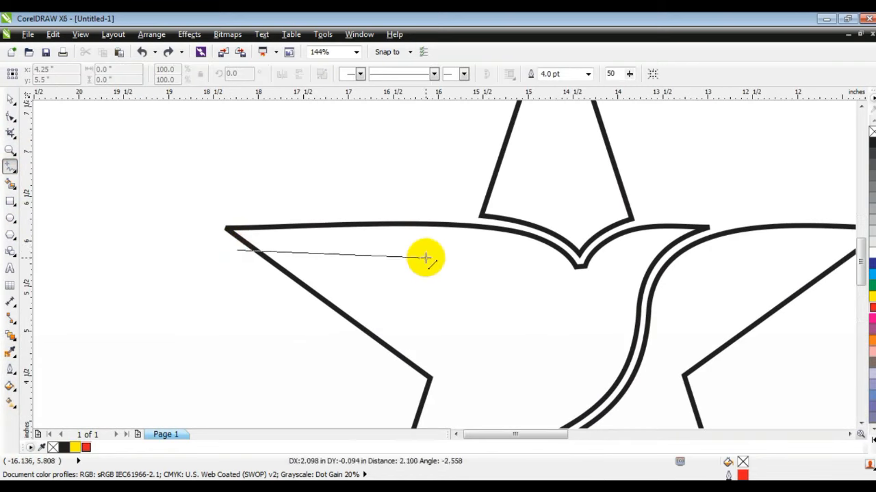
key("ctrl")
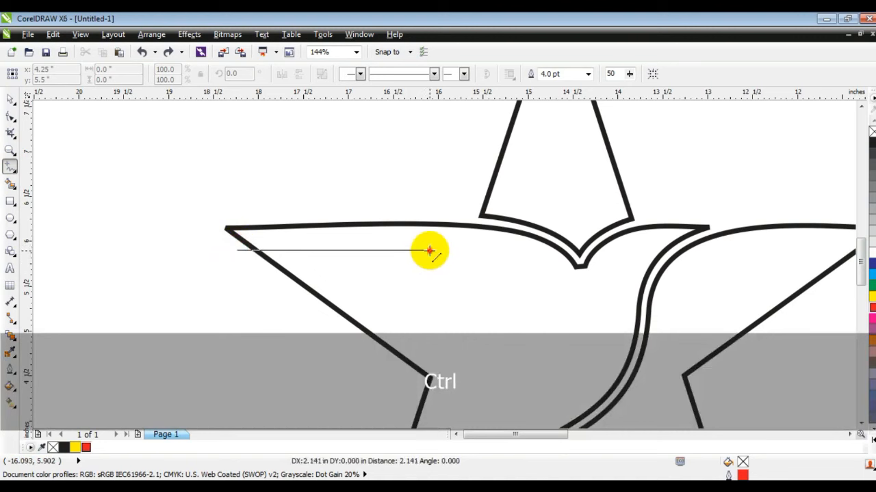
double_click(429, 251)
left_click(255, 261)
left_click(237, 250)
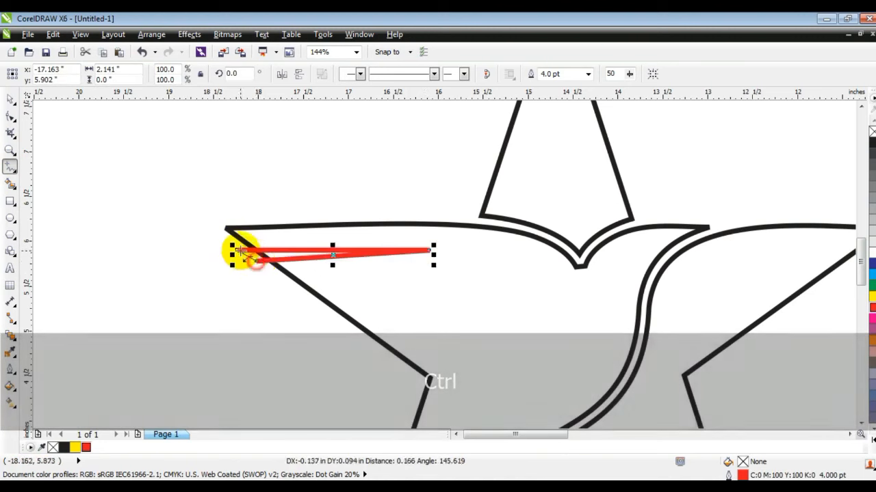
left_click(10, 99)
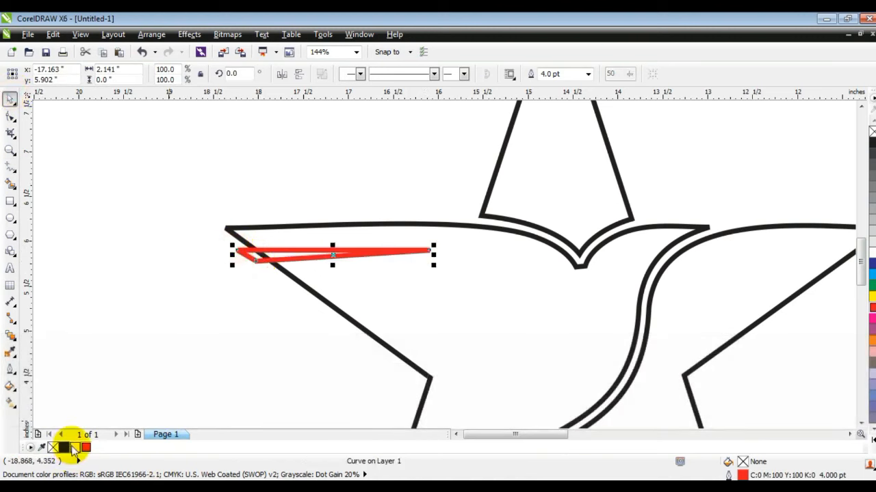
right_click(870, 132)
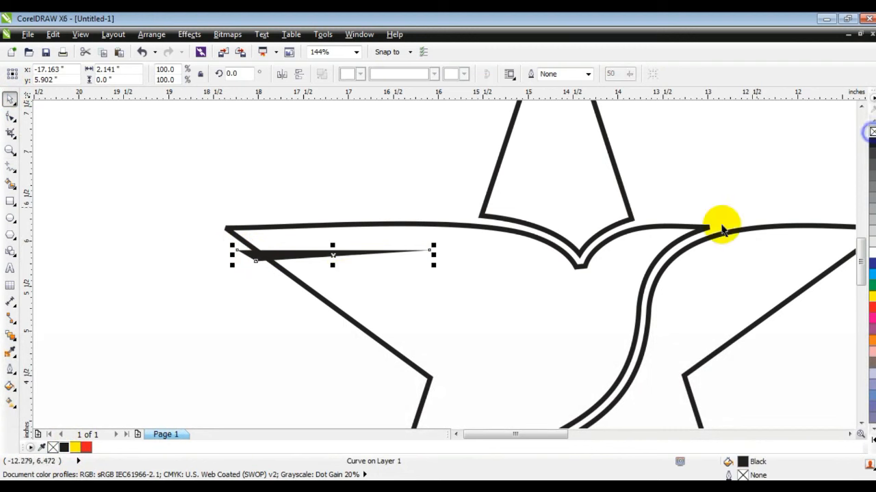
Duplicate the wedge twice, stacking the copies below it as three feather strokes
left_click_drag(322, 254, 341, 295)
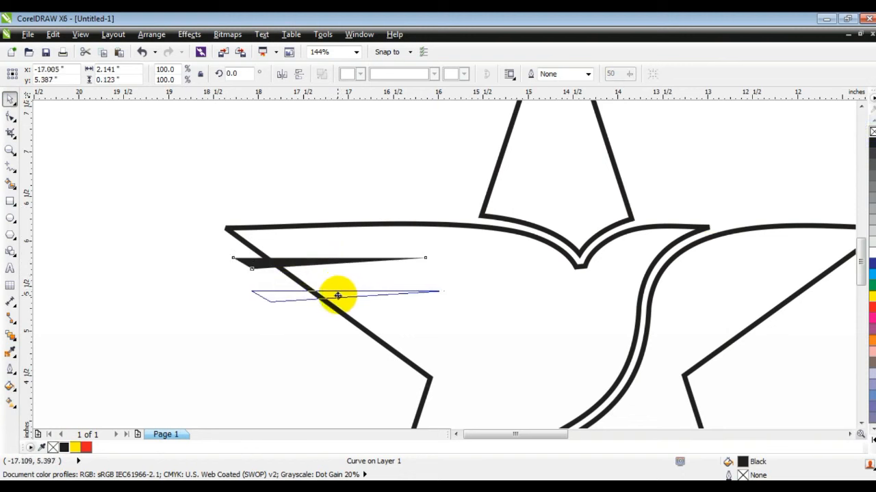
left_click_drag(341, 296, 342, 297)
left_click_drag(342, 297, 363, 331)
right_click(363, 331)
left_click(295, 295, "shift")
left_click(265, 267, "shift")
left_click(400, 74)
left_click(366, 229, "shift")
left_click(419, 75)
key("F3")
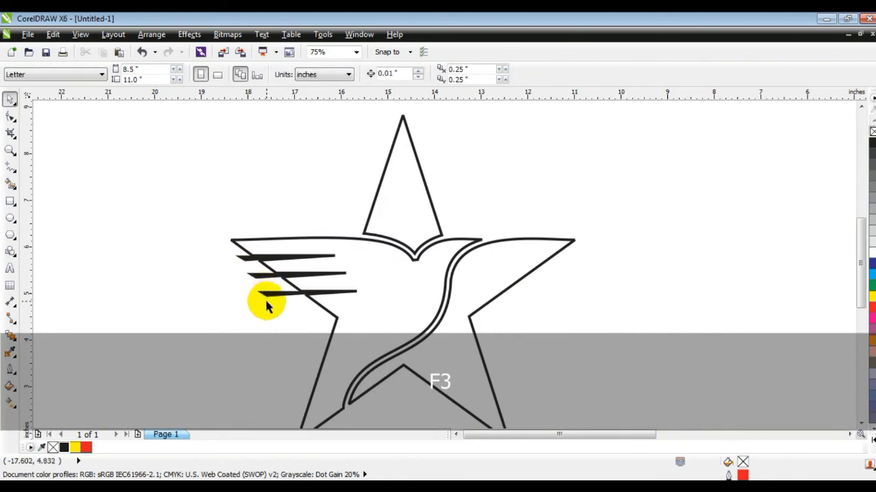
Copy the feather strokes, rotate them into the star's top point and delete the extra stroke
key("Escape")
left_click_drag(268, 294, 207, 188)
left_click(207, 189)
left_click_drag(293, 196, 388, 186)
left_click(414, 208, "shift")
left_click(419, 77)
key("Escape")
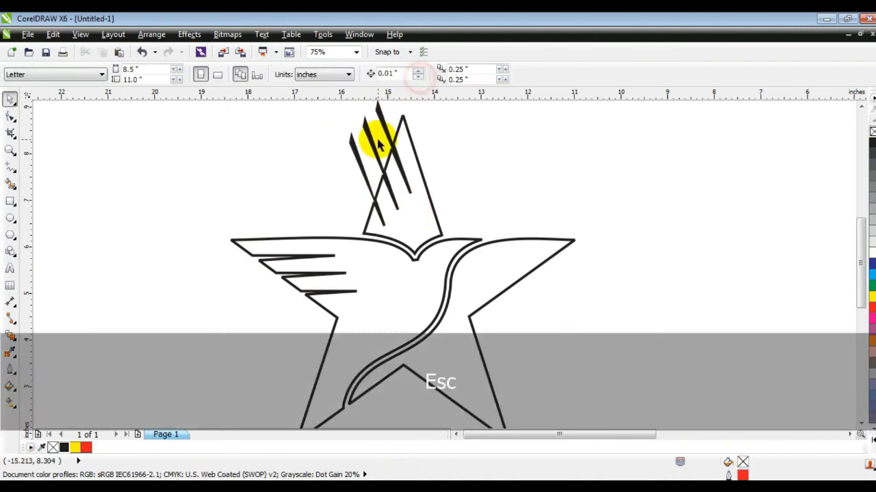
left_click(372, 138)
key("Delete")
Examine the finished star artwork as a whole
key("F3")
key("Escape")
left_click_drag(577, 139, 330, 358)
key("shift+F2")
left_click(219, 290)
key("Escape")
left_click(352, 274)
left_click(78, 250)
Draw a square about 11.4 in around the star and send it behind the artwork
left_click(11, 201)
key("F3")
mouse_move(258, 137)
left_mouse_down()
mouse_move(528, 352)
mouse_move(529, 365)
left_mouse_up()
key("shift+Page_Down")
key("shift+F2")
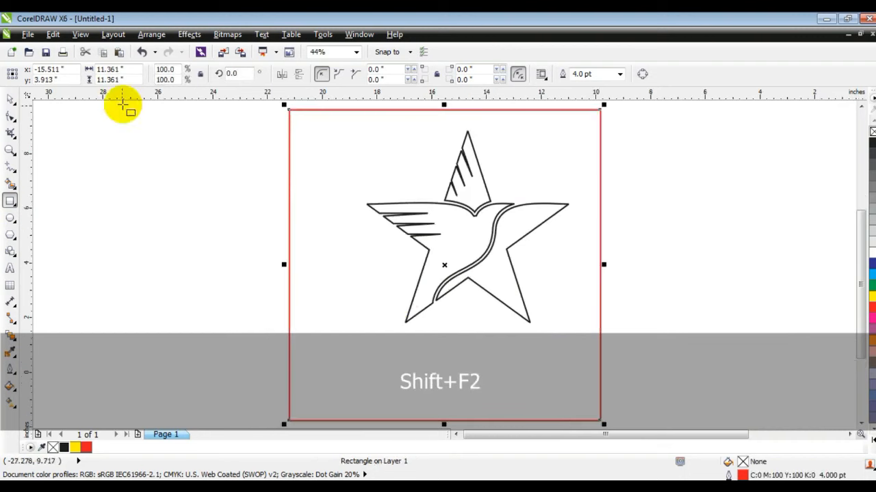
Fill the background square black and remove its outline
left_click(10, 99)
left_click(65, 448)
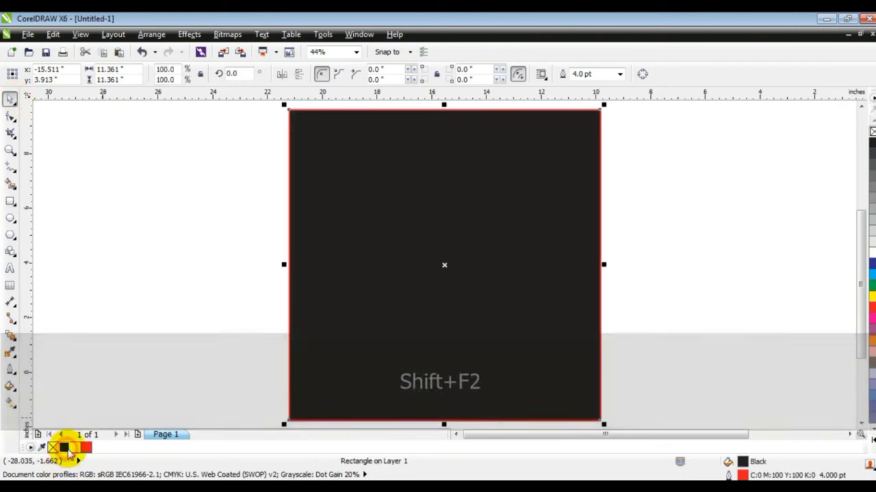
left_click(869, 436)
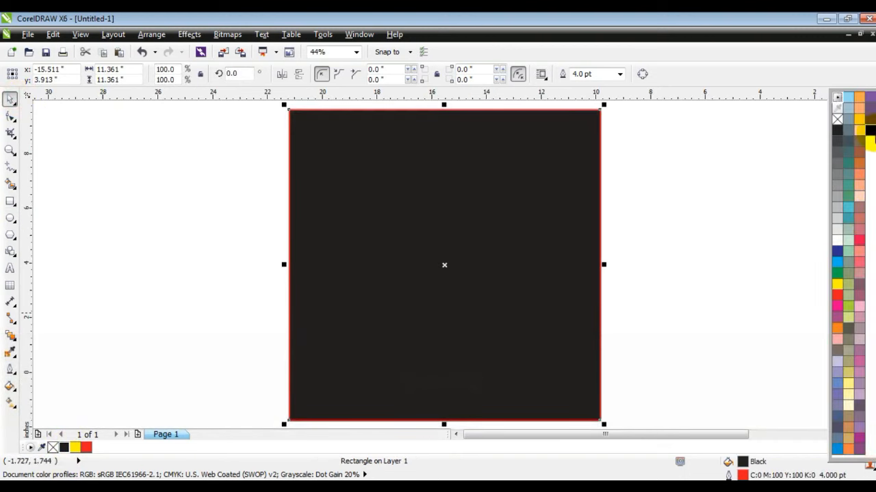
left_click(834, 120)
right_click(837, 118)
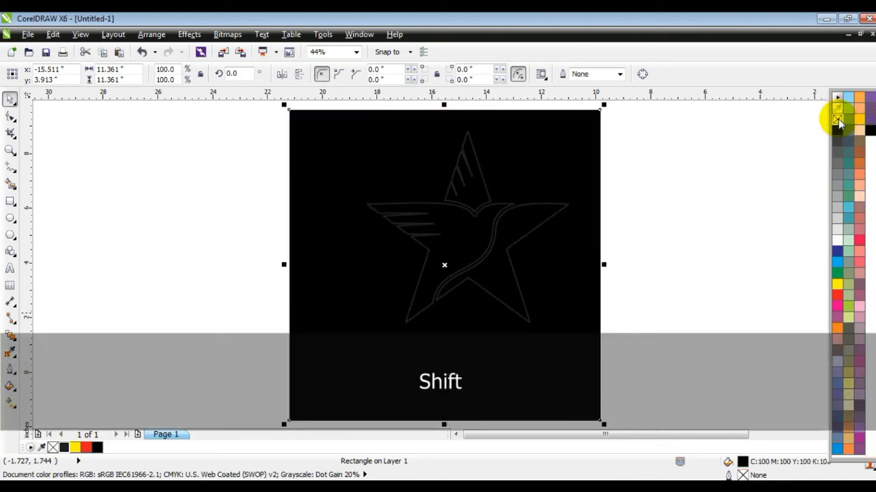
key("Escape")
Fill the star artwork white
left_click_drag(651, 114, 352, 335)
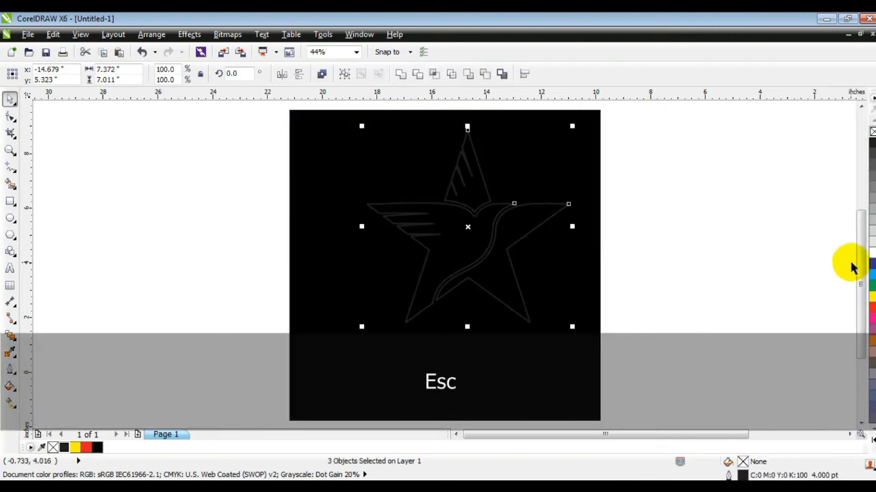
left_click(872, 254)
left_click_drag(459, 249, 439, 266)
left_click(625, 283)
left_click(416, 255)
left_click(441, 198, "shift")
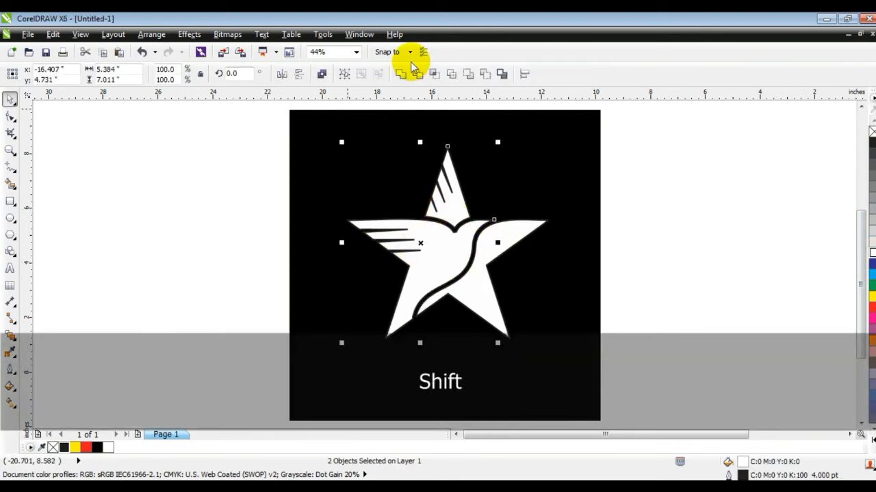
left_click(398, 74)
key("ctrl+z")
Fill the bird's body and the star's top point with the Cylinder - Gold 01 fountain fill and adjust its gradient direction
left_click(255, 282)
left_click(419, 252)
left_click(446, 197, "shift")
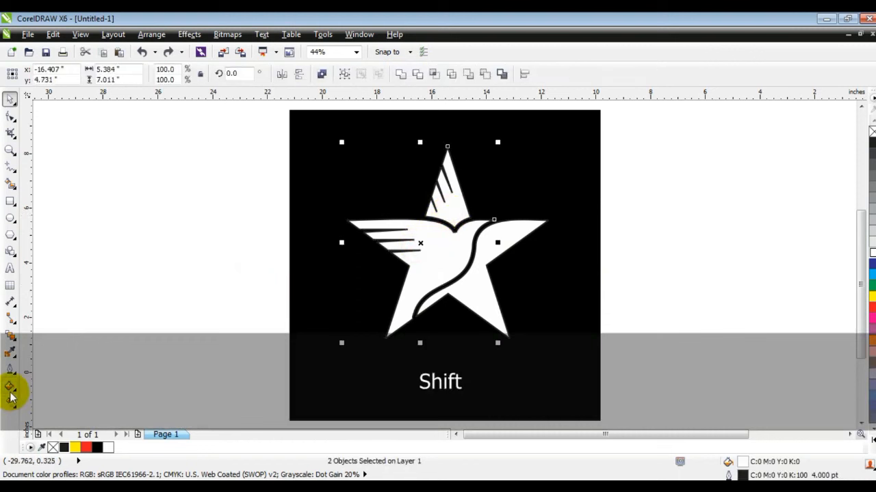
left_click(10, 392)
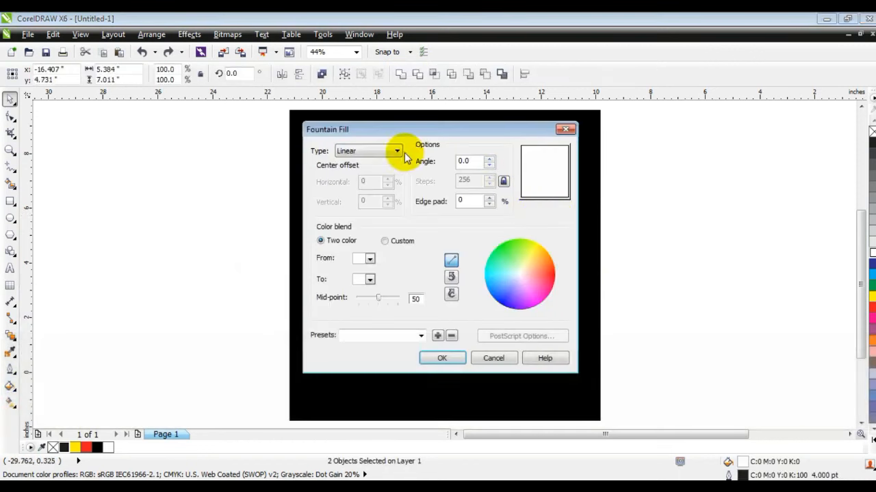
left_click(420, 335)
left_click(420, 318)
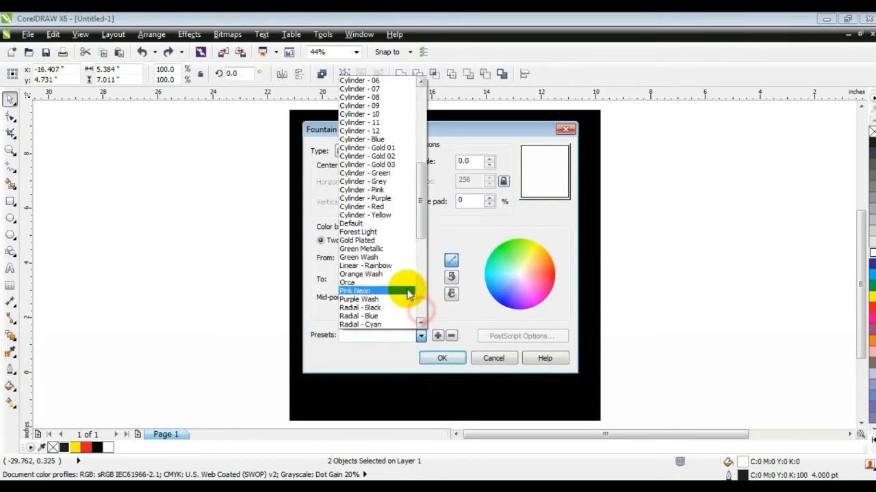
left_click(401, 149)
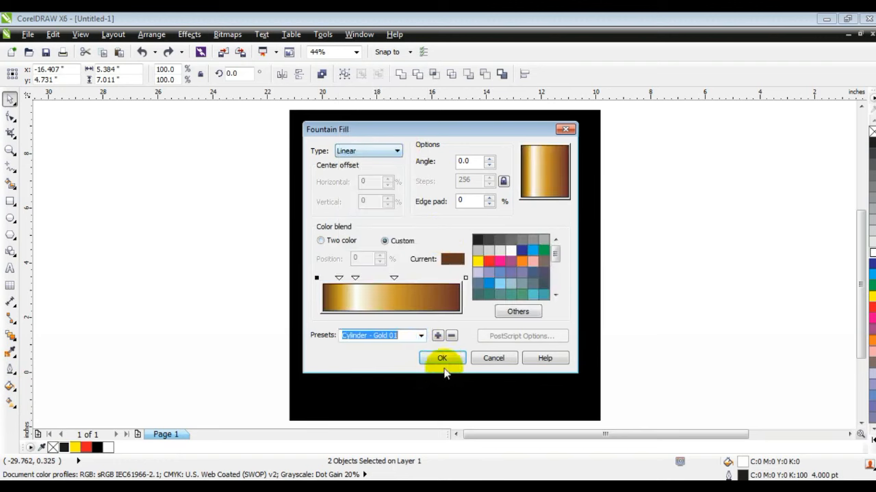
left_click(442, 358)
key("g")
left_click_drag(417, 304, 380, 346)
left_click_drag(461, 200, 469, 181)
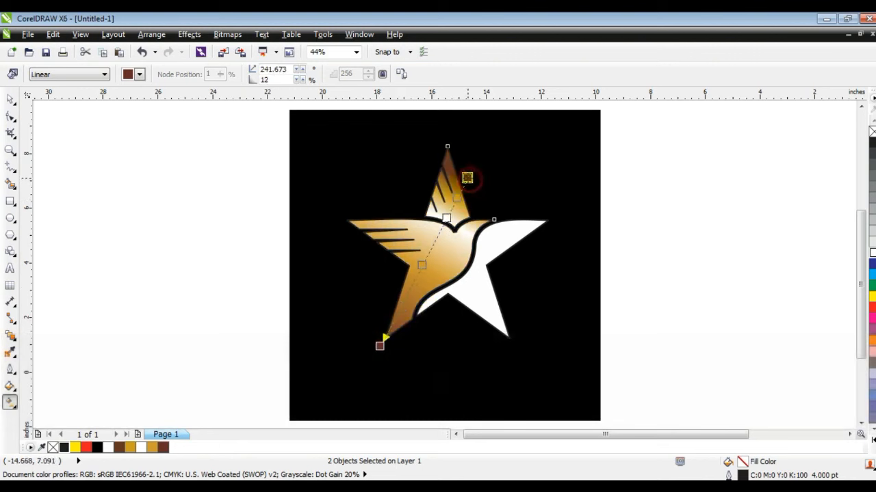
Fill the star's right section with a silver cylinder fountain fill preset and angle its gradient with the interactive handles
left_click(469, 297)
left_click(10, 395)
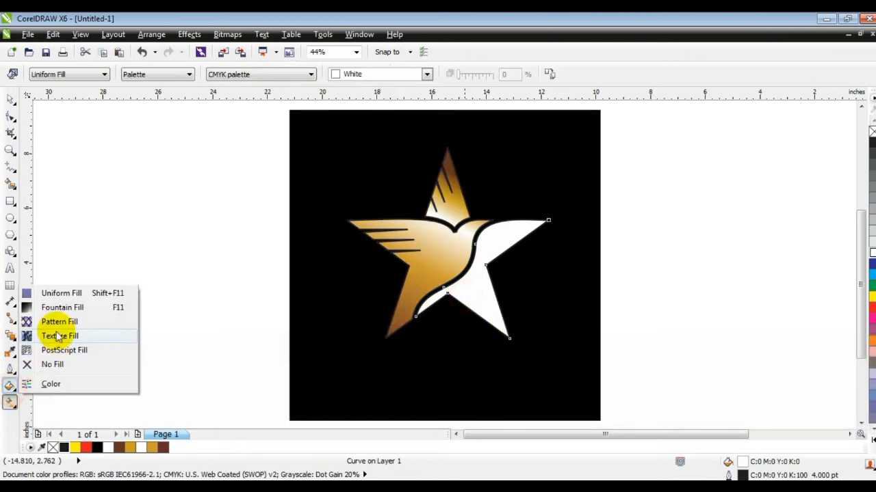
left_click(68, 305)
left_click(421, 335)
left_click(362, 265)
left_click(357, 151)
left_click(357, 160)
left_click(445, 358)
left_click_drag(500, 217, 416, 321)
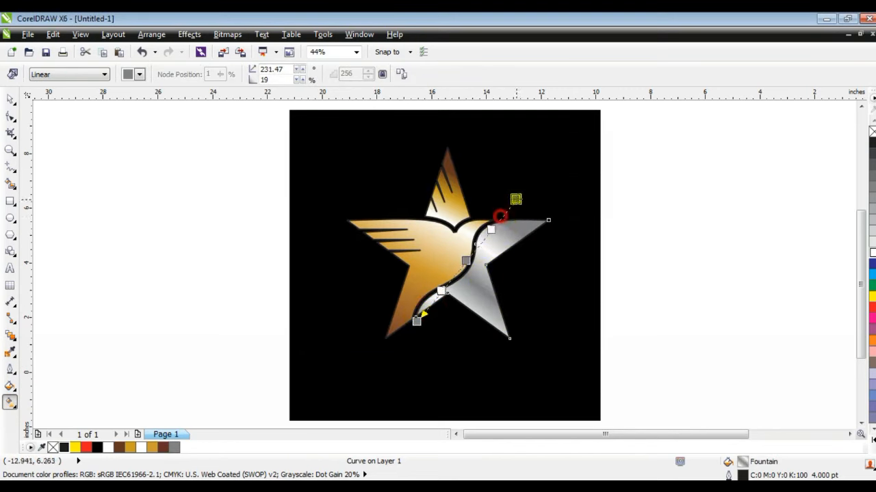
left_click_drag(505, 211, 519, 196)
Move the whole star artwork slightly lower on the black square and preview the logo full screen
left_click(10, 99)
left_click_drag(216, 129, 578, 369)
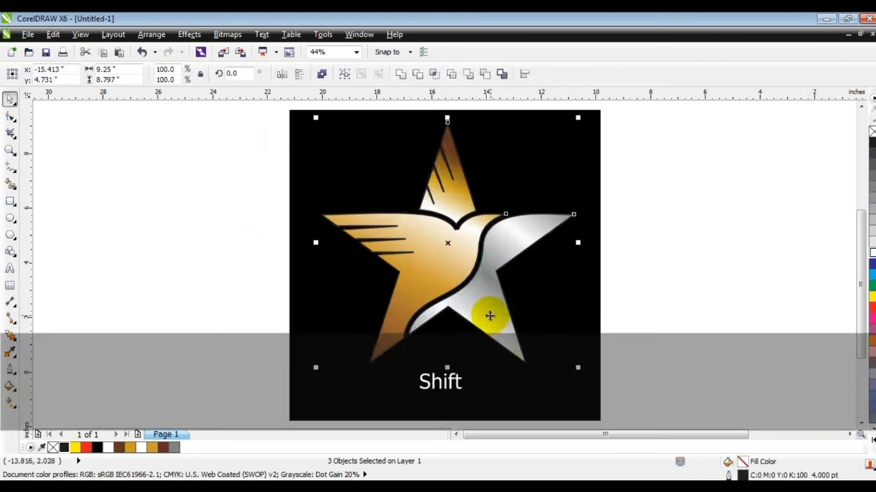
left_click_drag(488, 321, 485, 335)
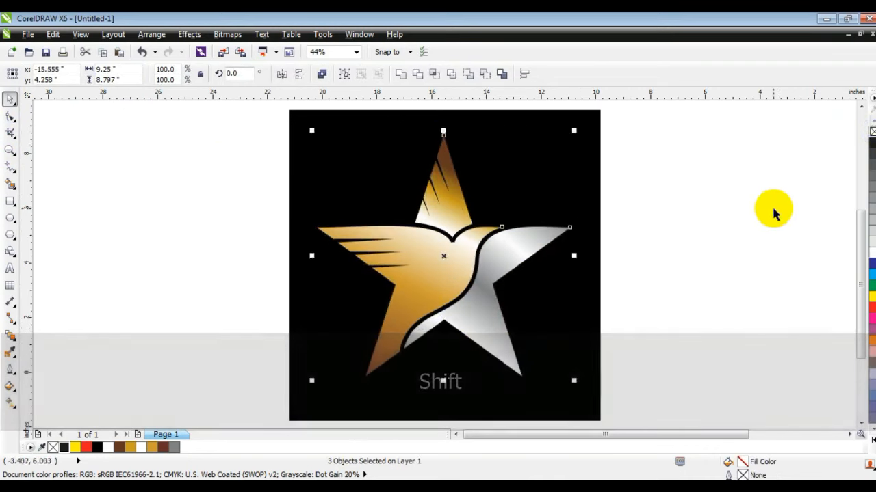
left_click(527, 309)
key("shift+F2")
key("F9")
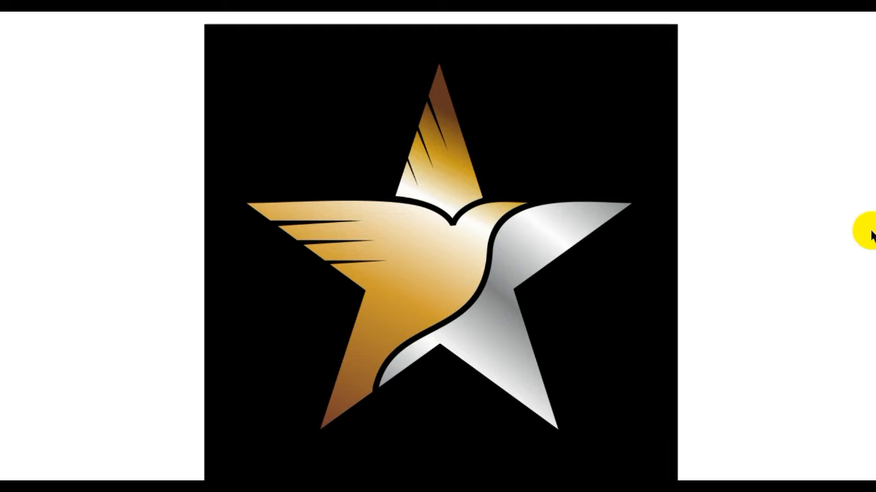
left_click(855, 236)
key("Escape")
Draw a small circle on the bird's head as its eye
left_click(11, 149)
left_click_drag(430, 174, 625, 311)
left_click(11, 218)
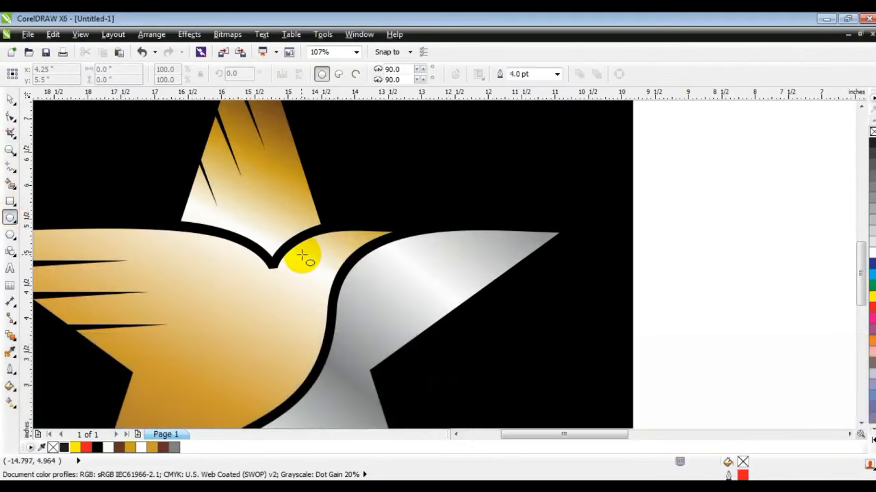
left_click_drag(302, 254, 307, 260)
Combine the eye circle with the bird's body so the eye is cut out of it
left_click(10, 149)
left_click(14, 100)
left_click(306, 260, "shift")
left_click(336, 245, "shift")
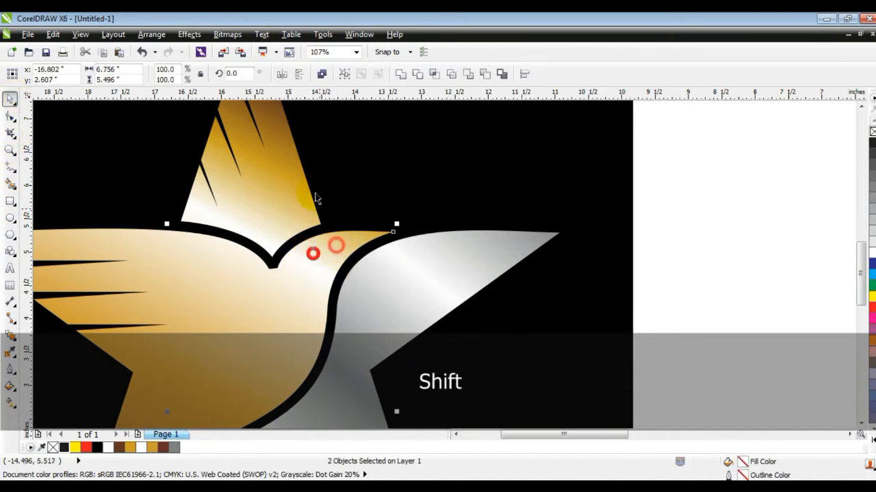
left_click(320, 74)
key("Escape")
key("F3")
key("Escape")
left_click(551, 305)
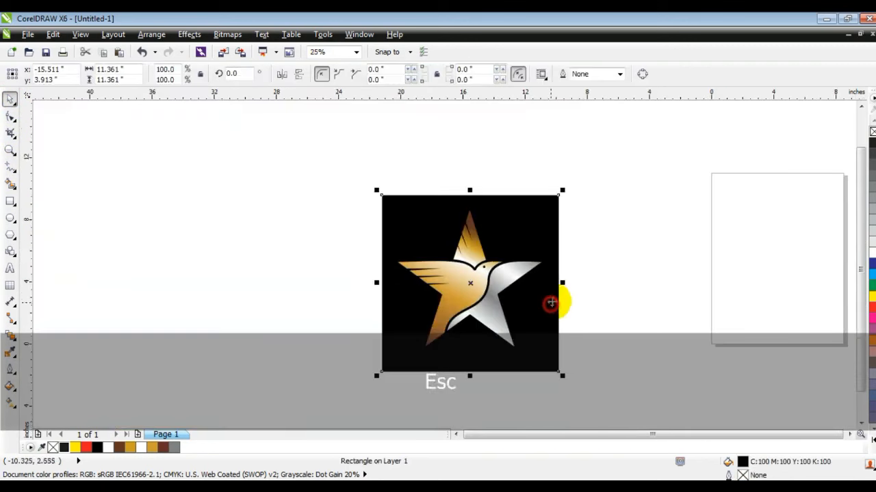
key("F4")
key("Escape")
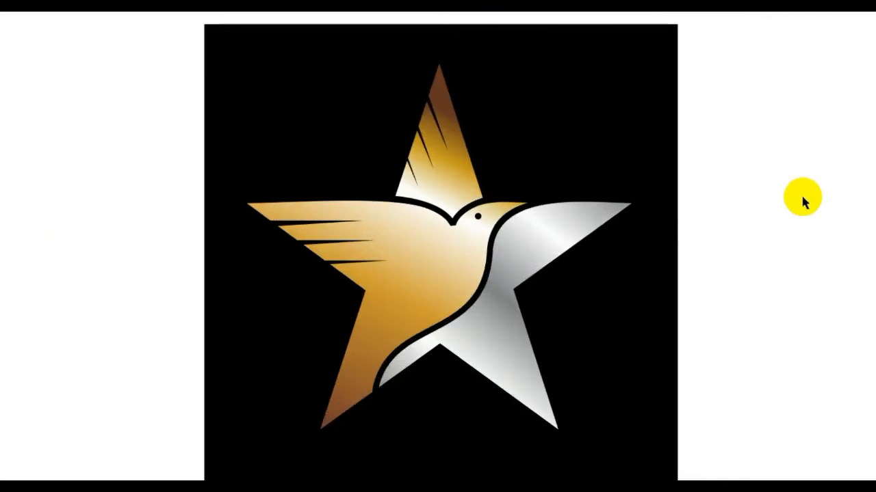